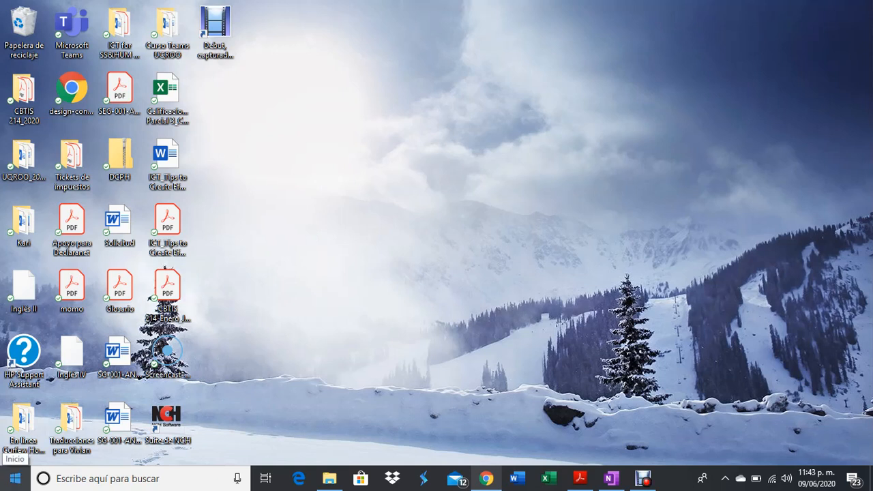
Search the Start menu for 'one note' and launch OneNote for Windows 10.
click(15, 478)
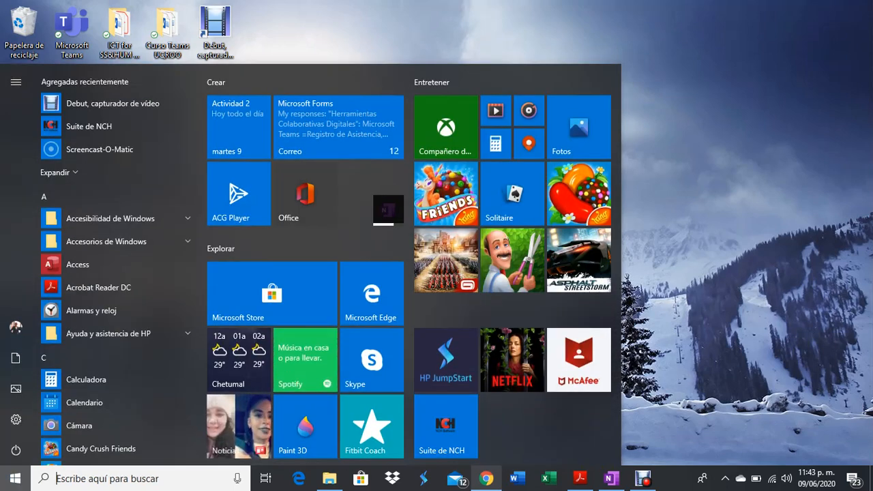
text(one note)
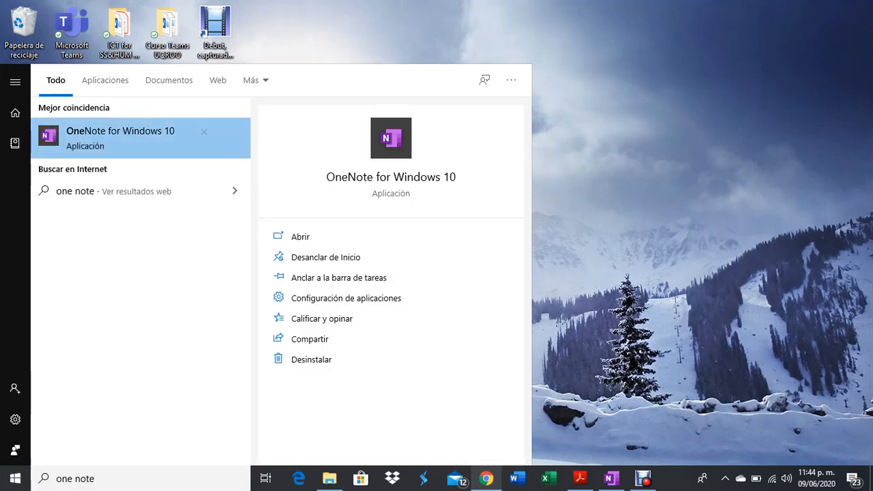
click(141, 137)
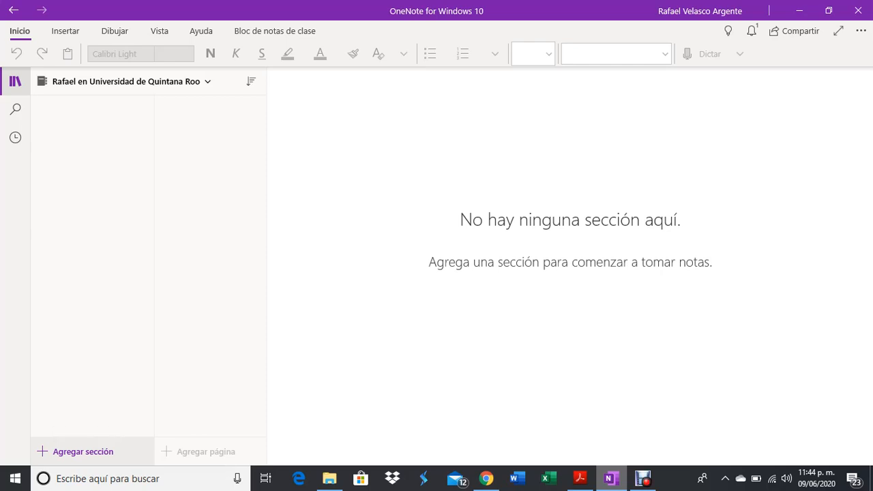
Add a new section named 'DigComp 2.1'.
click(78, 451)
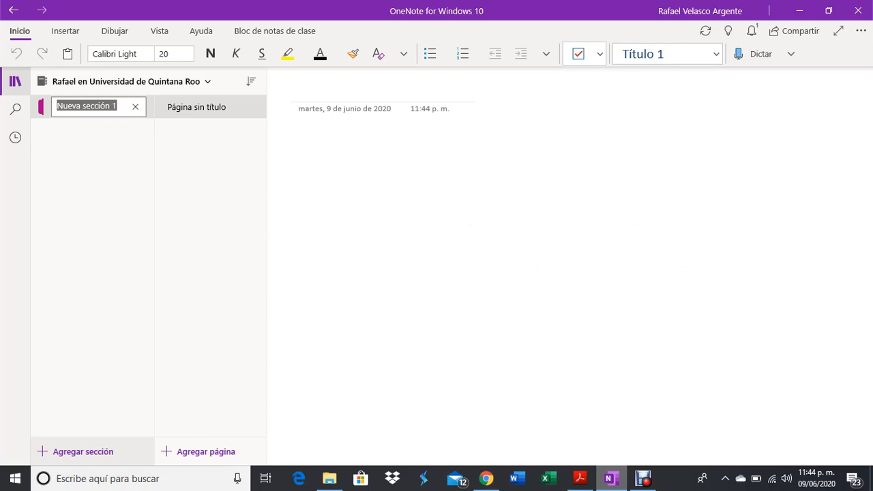
key(BackSpace)
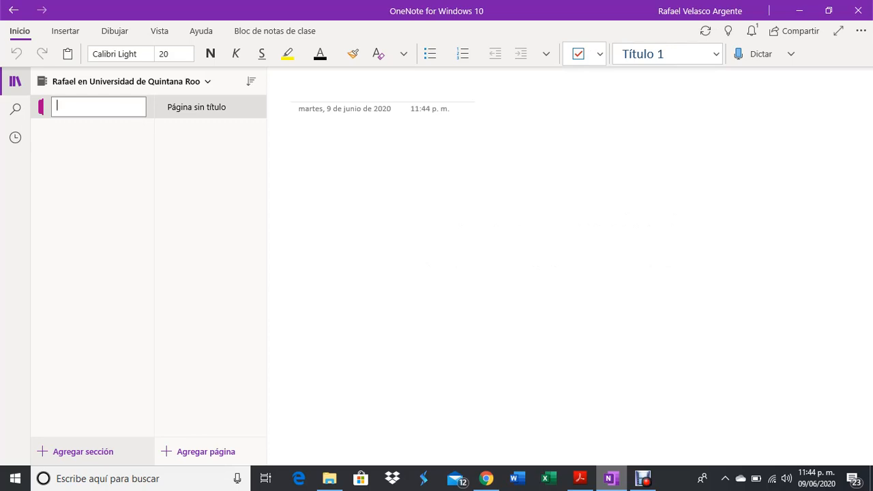
text(DigComp 2.1)
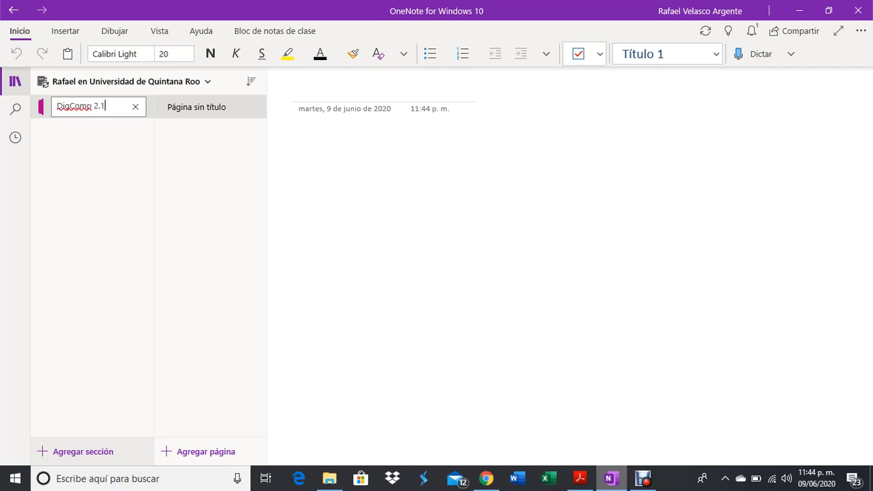
key(Return)
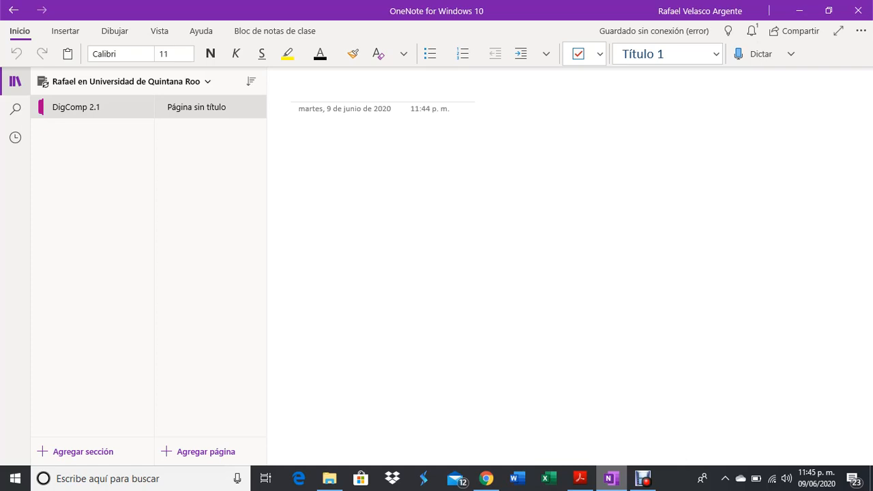
Change the DigComp 2.1 section colour to green.
right_click(54, 106)
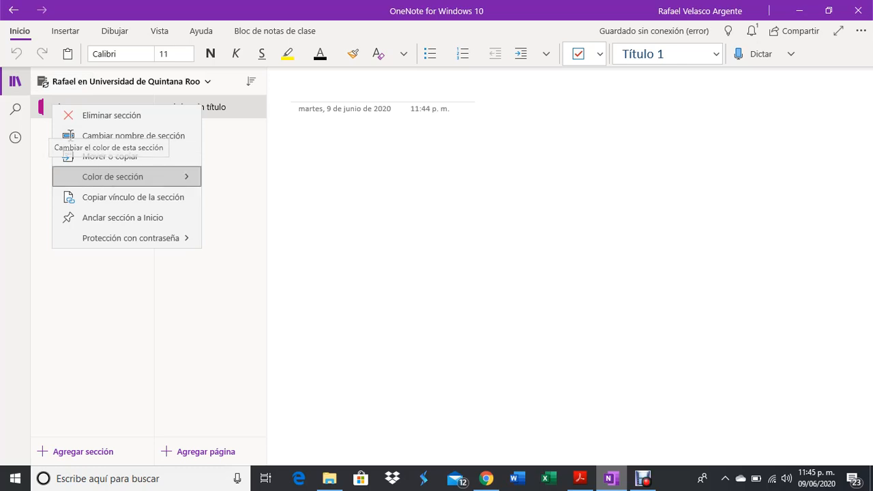
click(112, 177)
key(Escape)
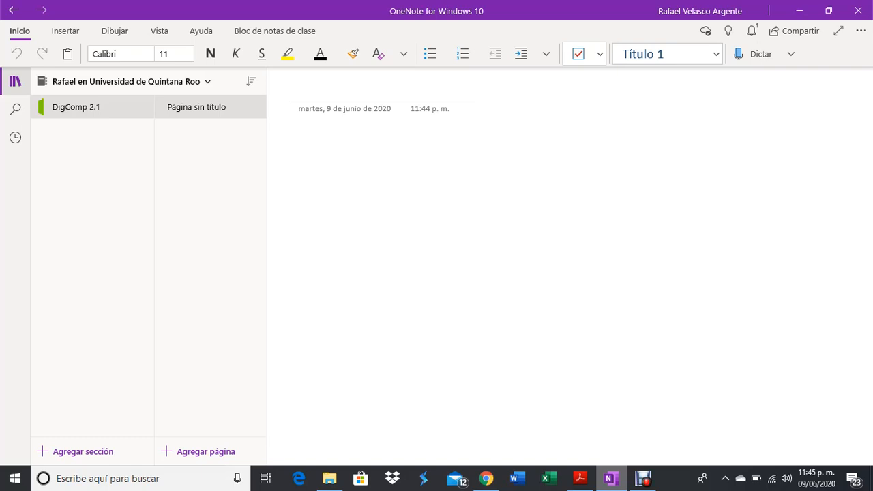
Rename the untitled page to 'Information and Data Literacy'.
right_click(179, 109)
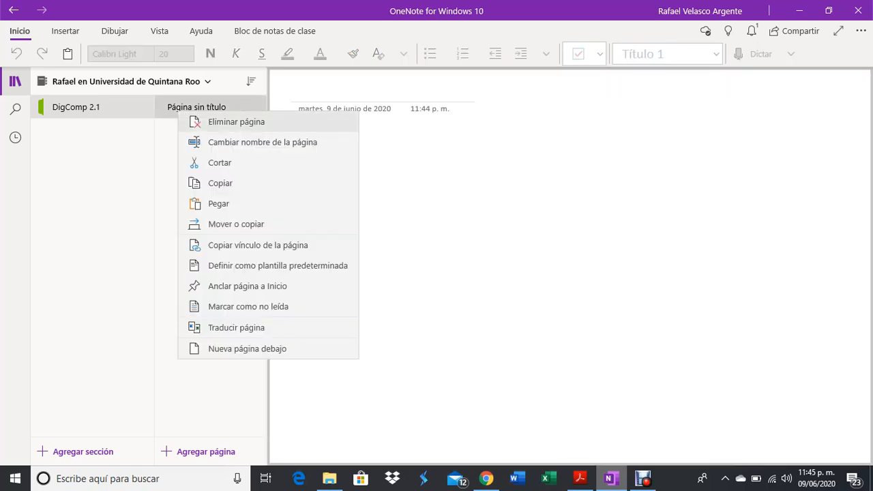
click(263, 141)
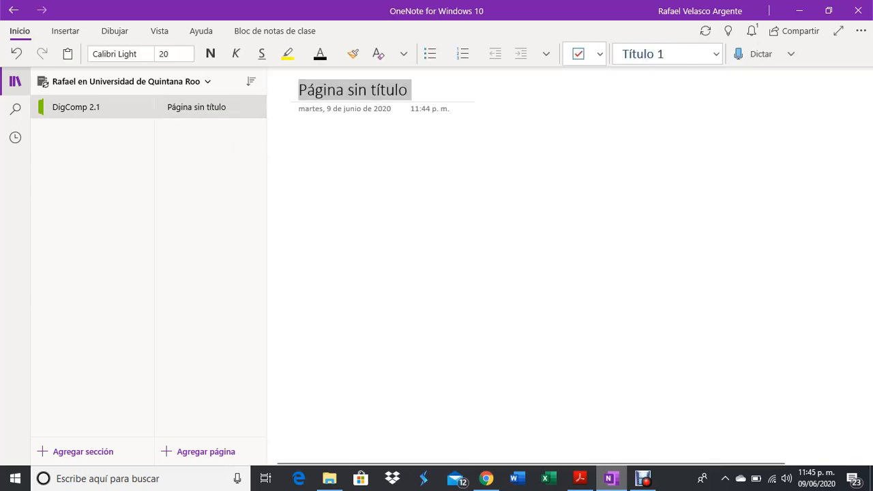
key(BackSpace)
text(Information and )
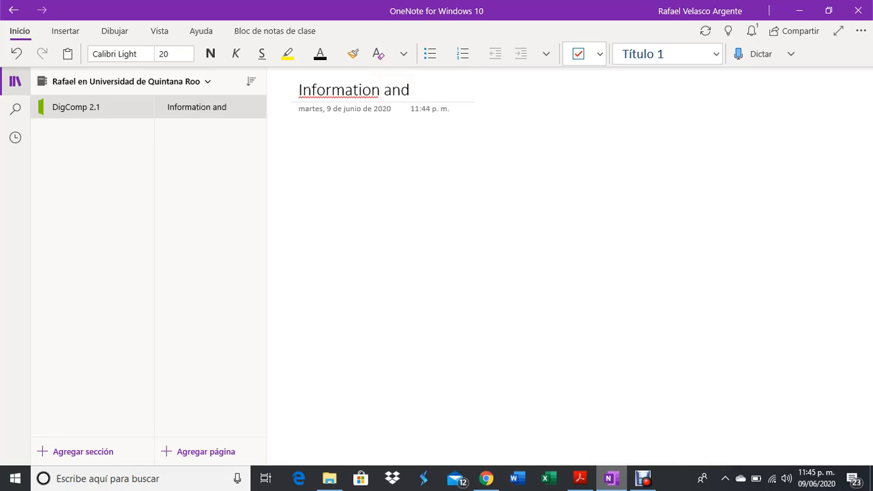
text(Data Literacy)
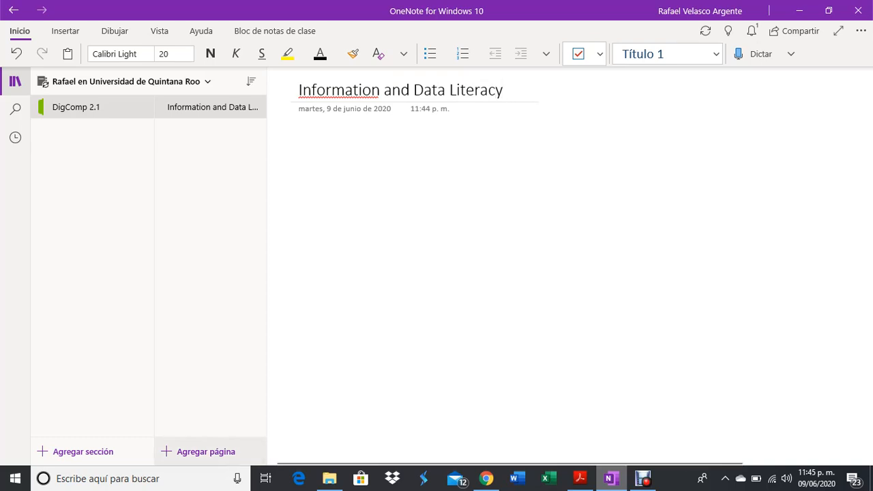
Add pages titled Communication and Collaboration, Digital Content Creation, Safety and Problem Solving.
click(198, 451)
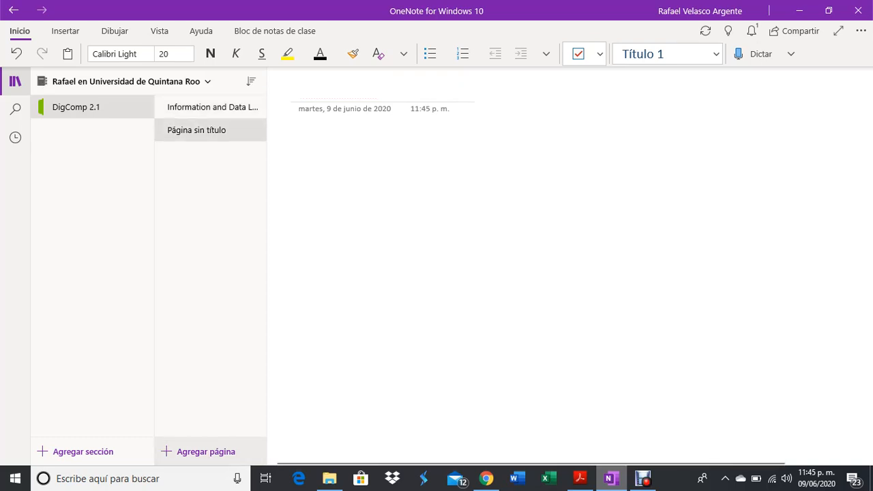
text(Com)
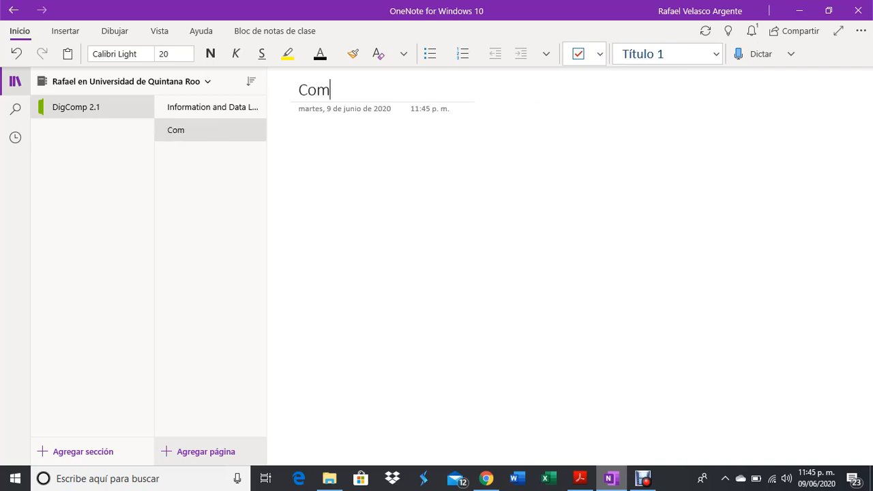
text(municatio)
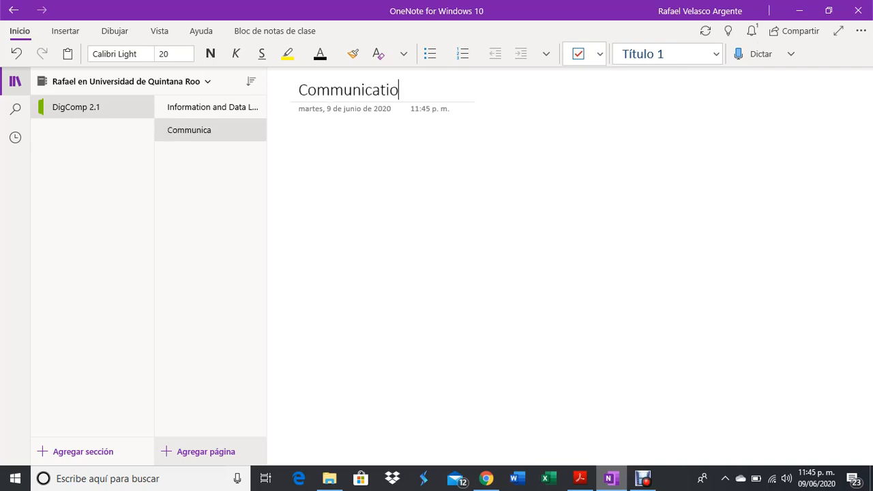
text(n and Colla)
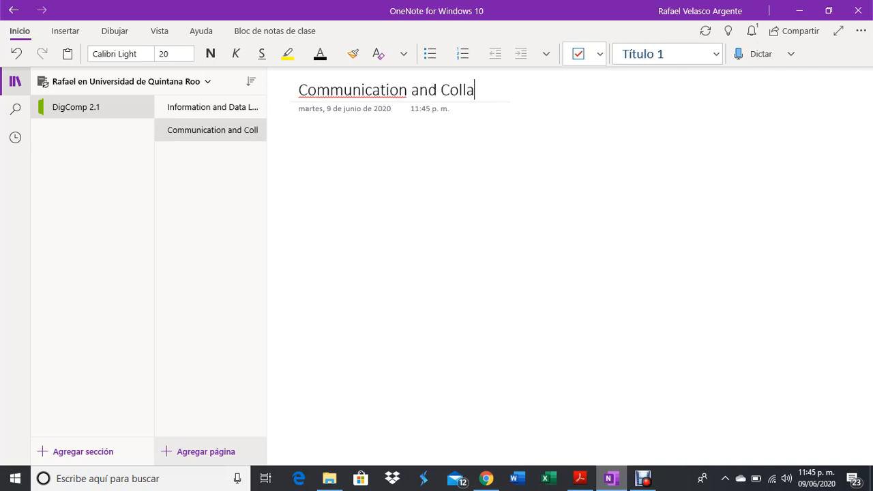
text(boration)
click(198, 451)
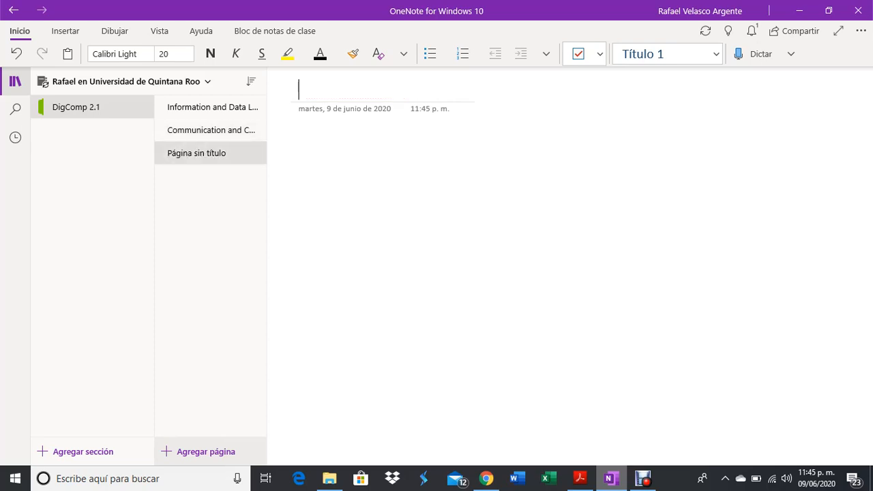
text(Digita)
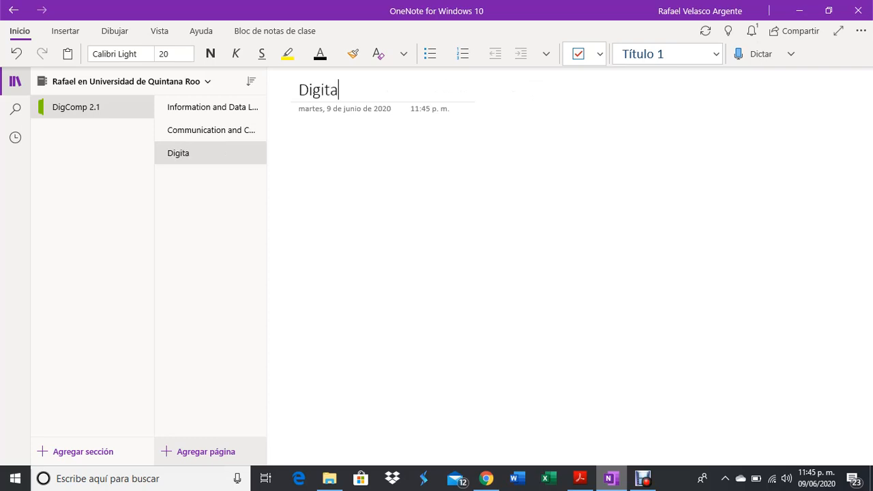
text(l Content Cre)
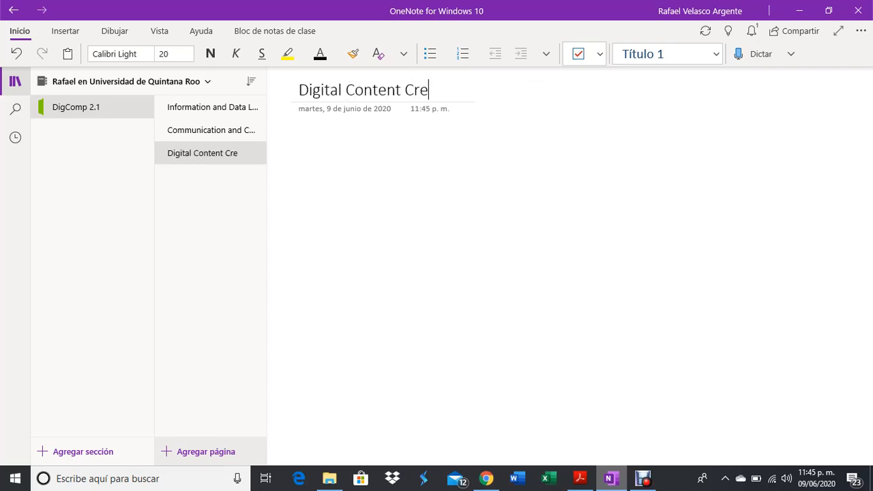
text(ation)
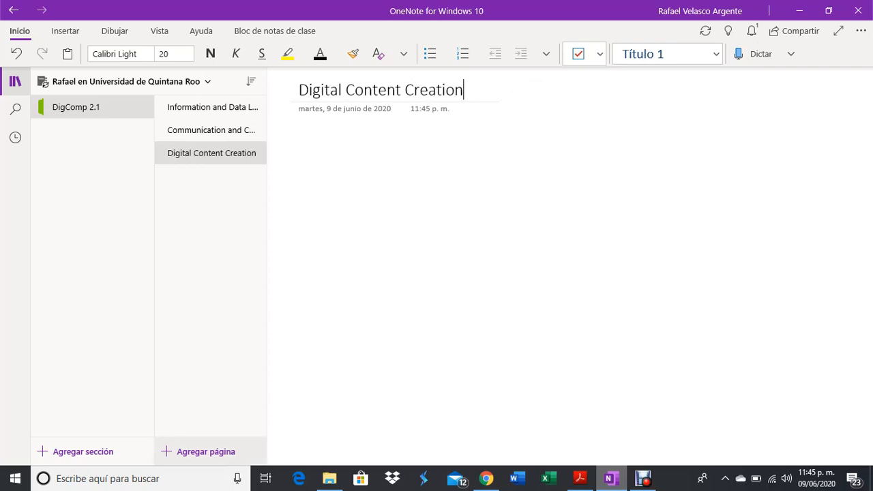
click(205, 451)
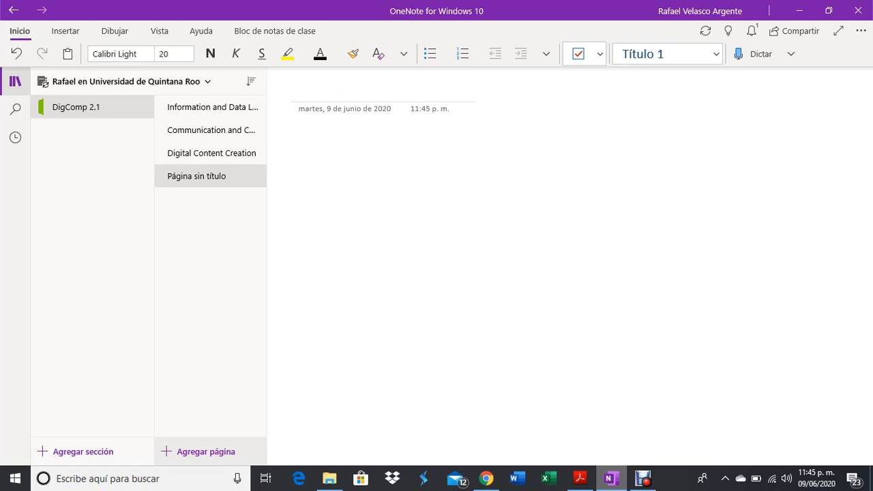
text(Safd)
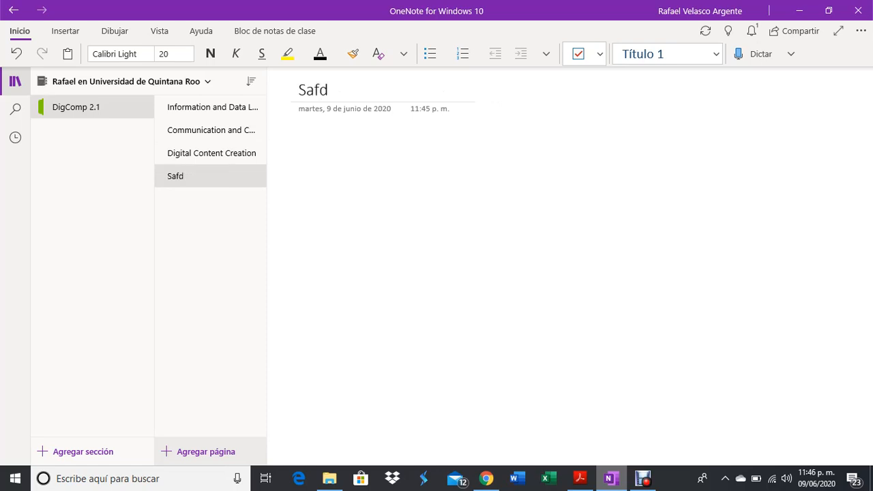
key(BackSpace)
text(ety)
click(198, 452)
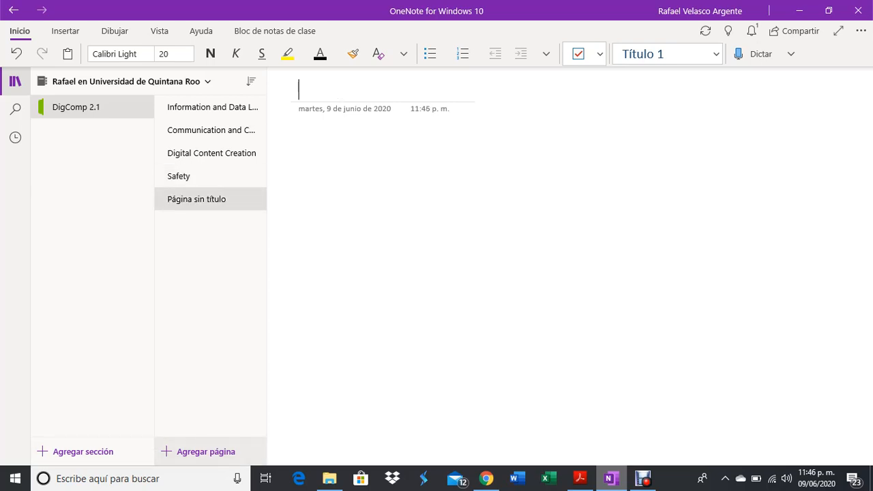
text(Problem )
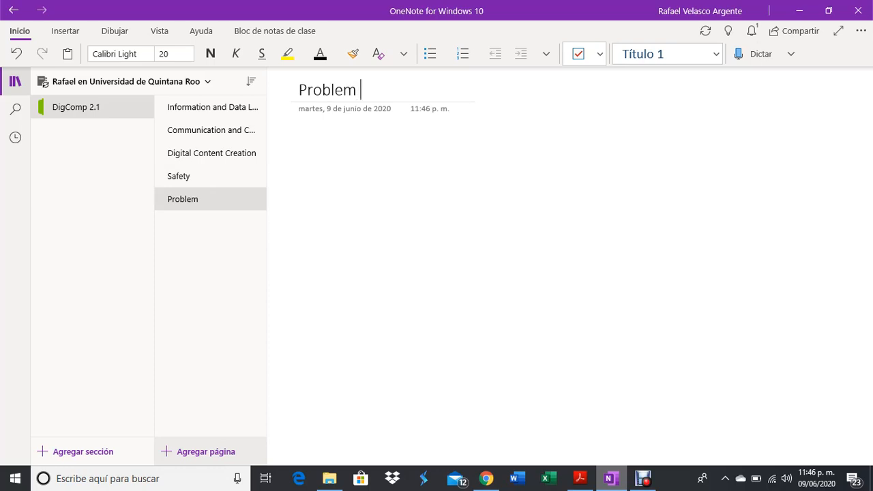
text(So lving)
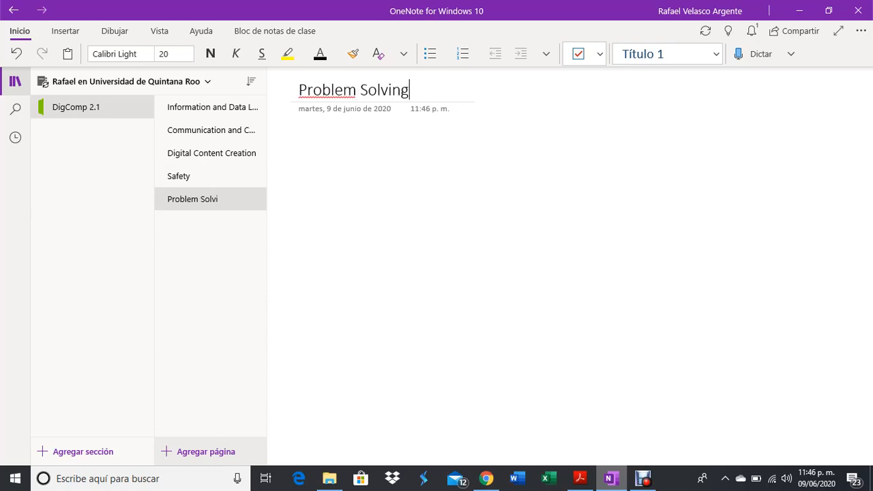
click(421, 376)
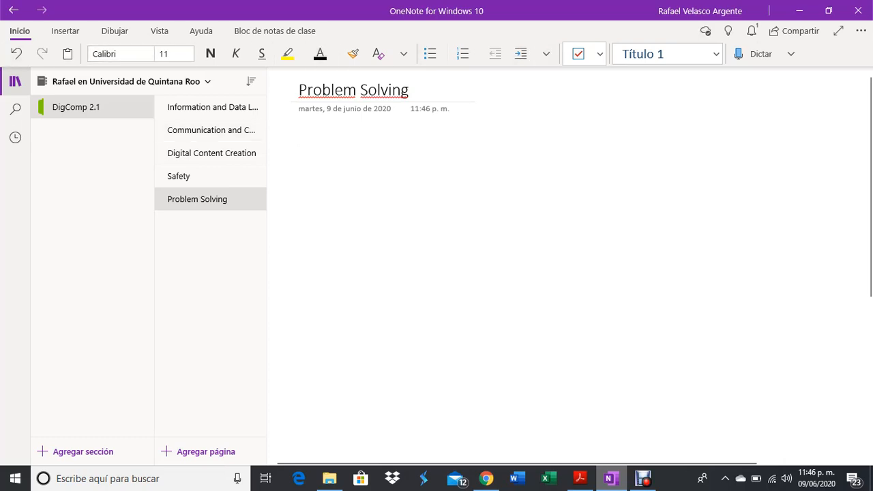
Apply the Título 1 style and the Bauhaus 93 font to the Problem Solving title.
drag(411, 90, 298, 90)
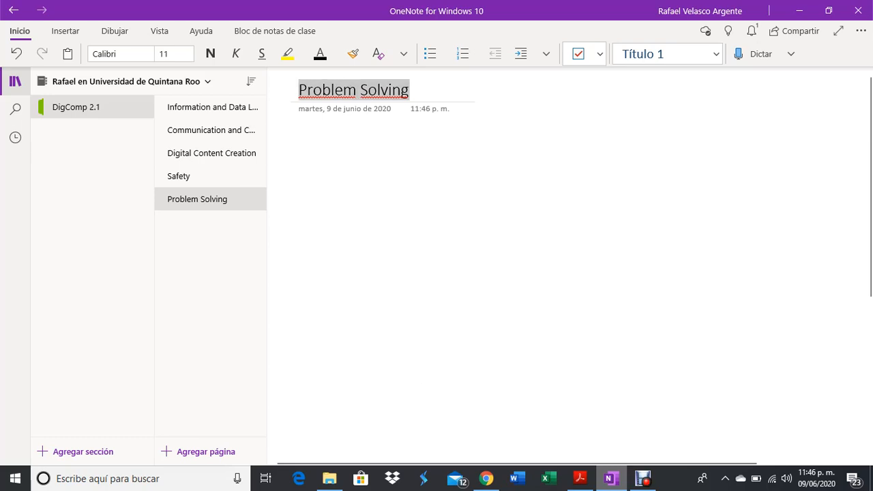
click(715, 54)
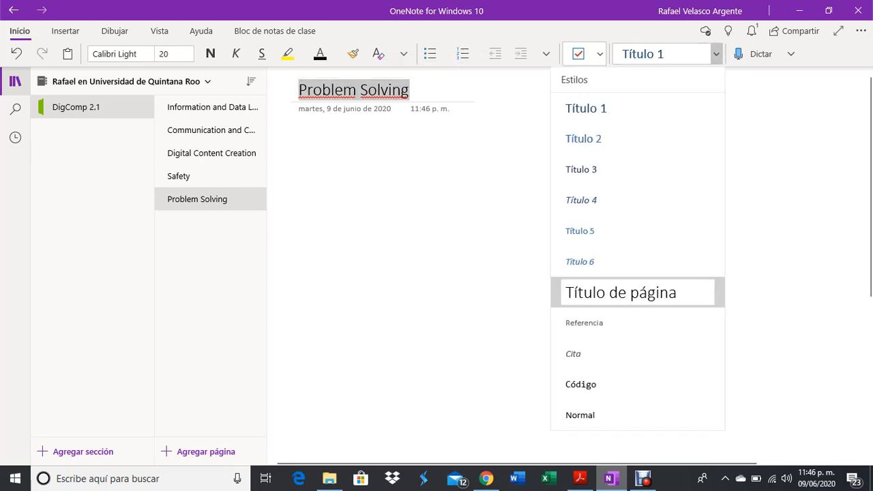
click(586, 108)
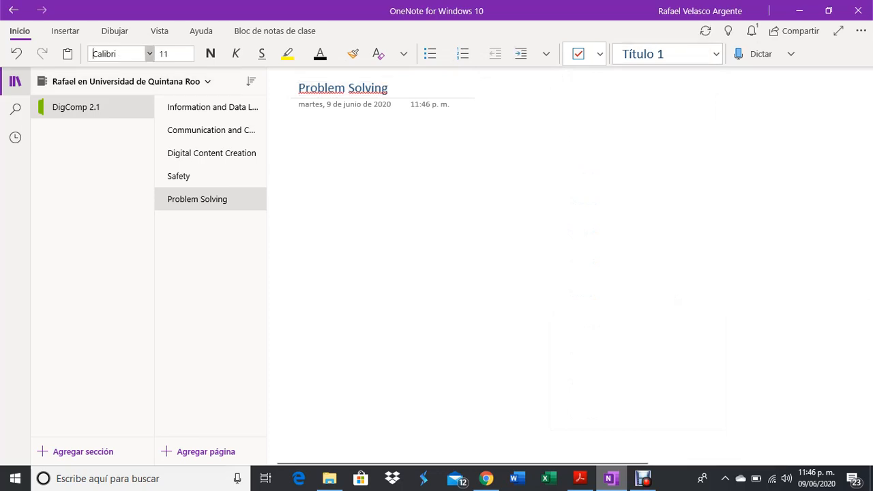
click(149, 54)
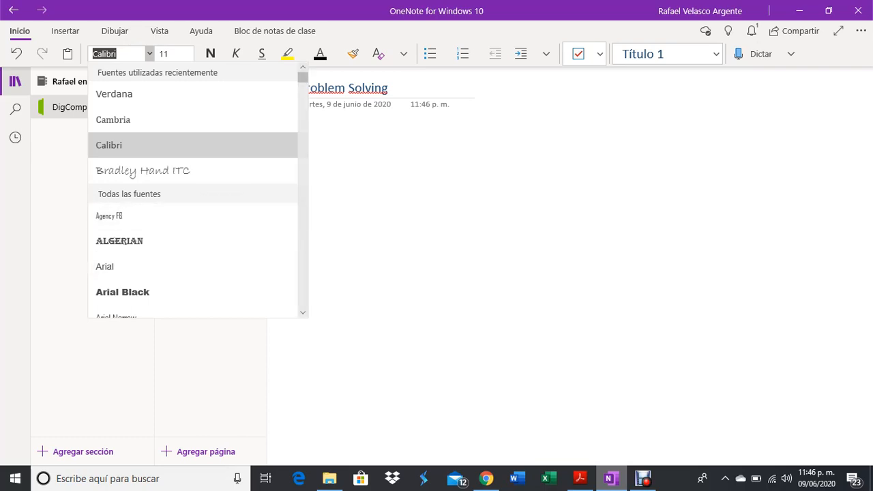
scroll(194, 197, down, 5)
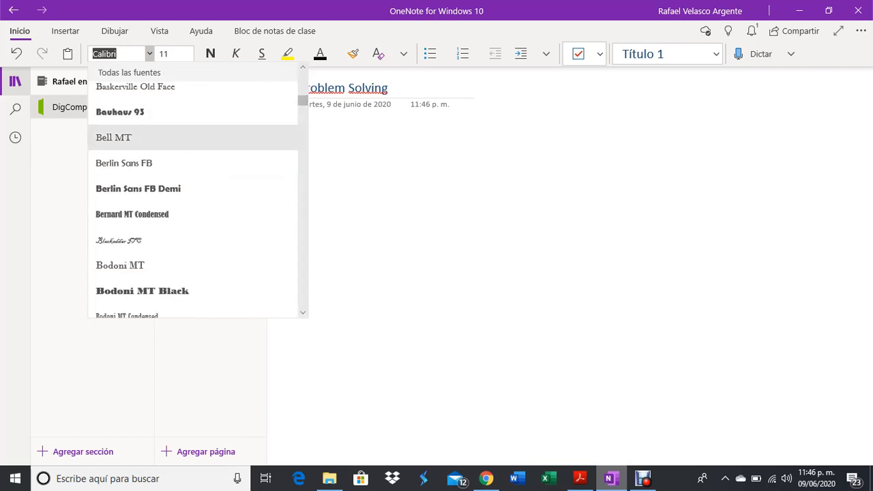
click(120, 112)
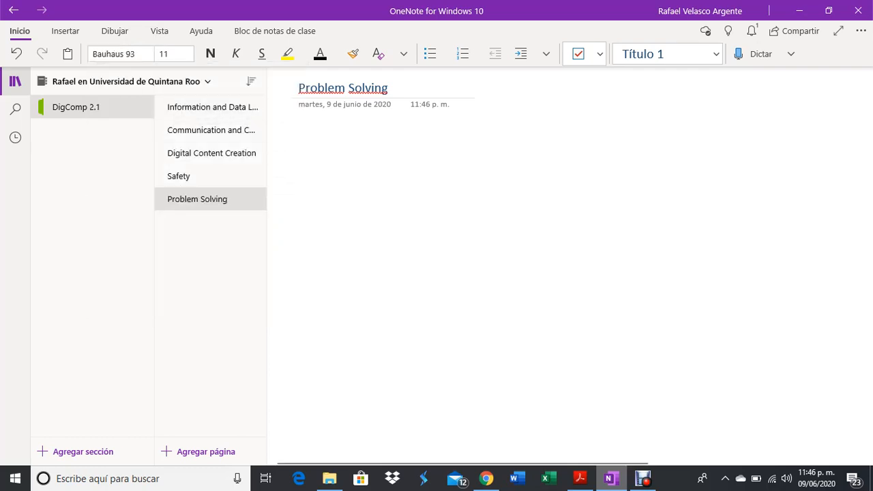
drag(388, 88, 298, 88)
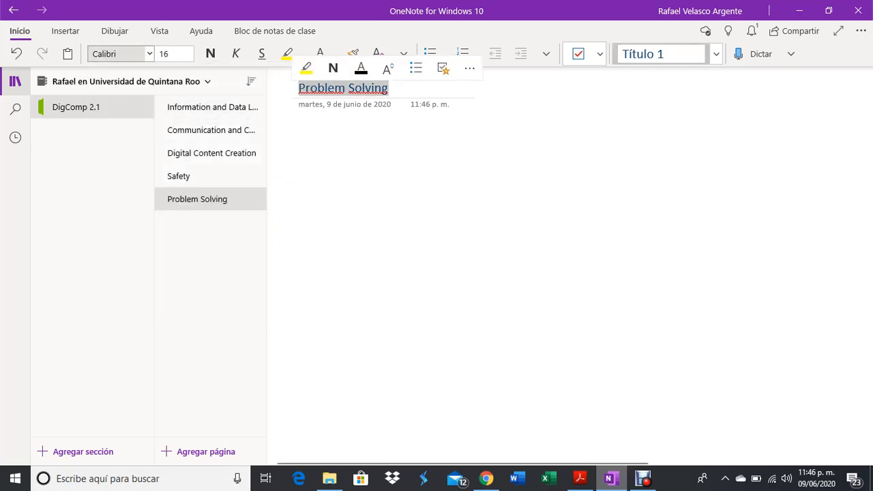
click(130, 53)
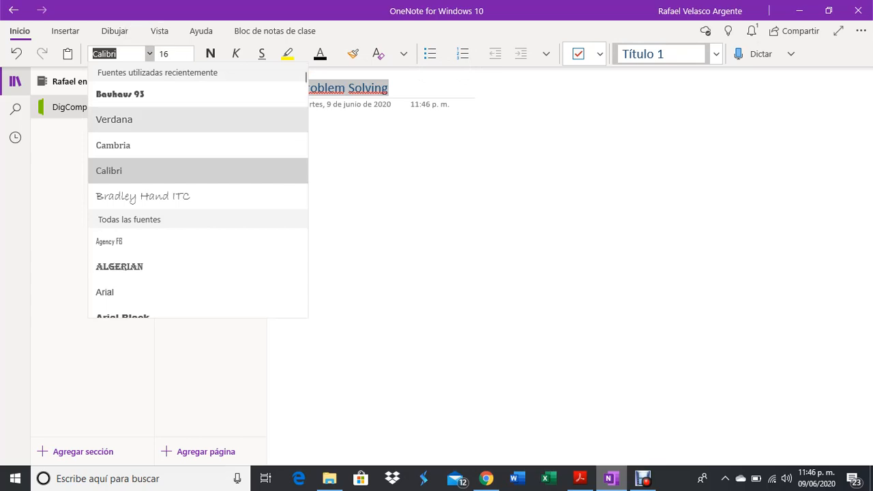
click(120, 94)
click(390, 158)
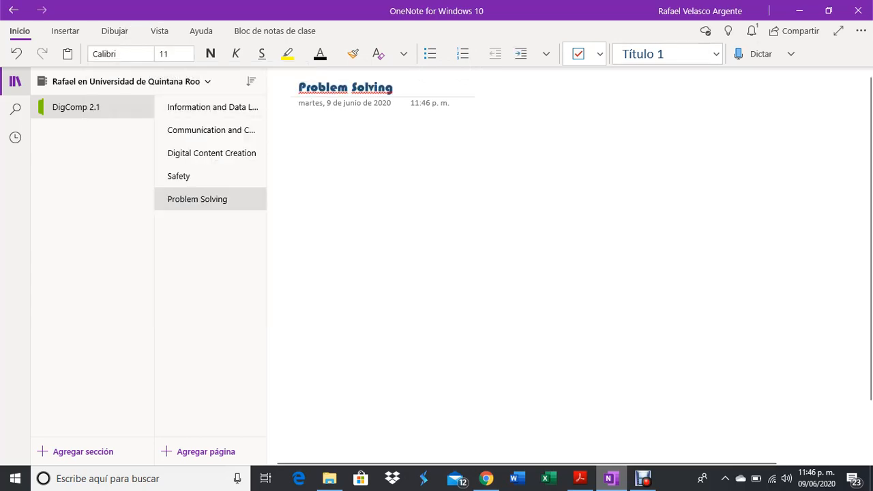
Set the Problem Solving title size to 36 pt.
drag(392, 88, 298, 88)
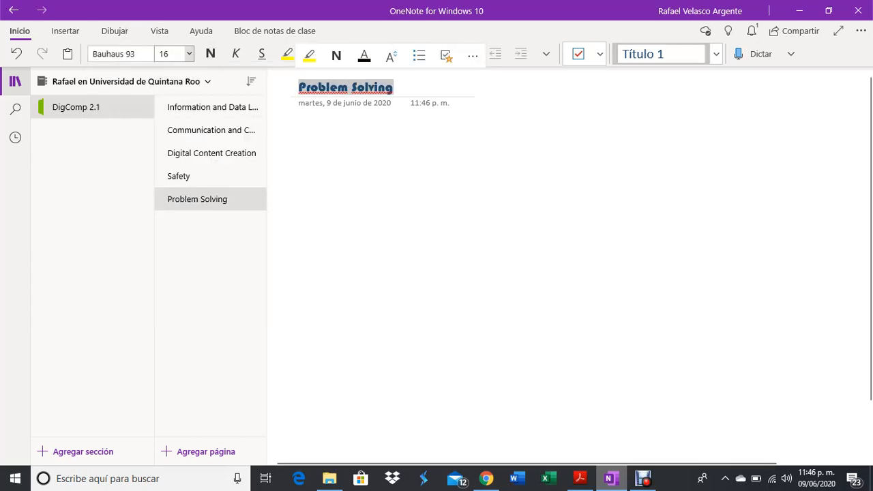
click(189, 53)
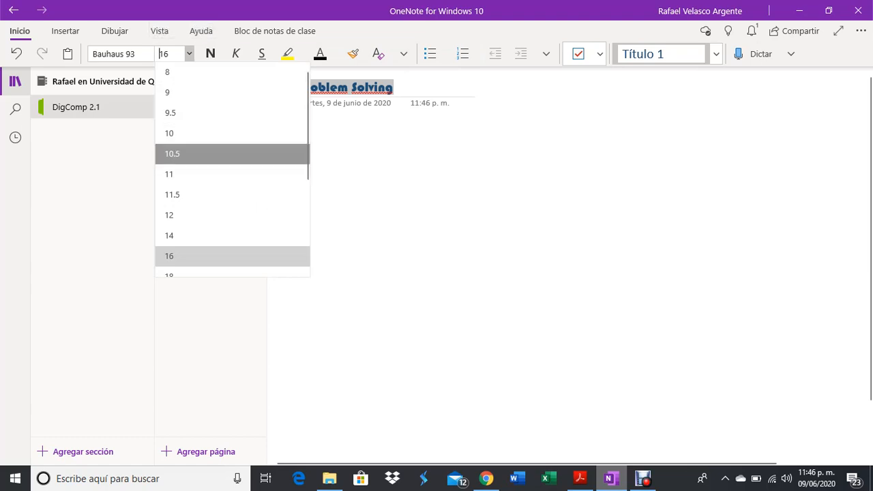
click(205, 153)
click(189, 53)
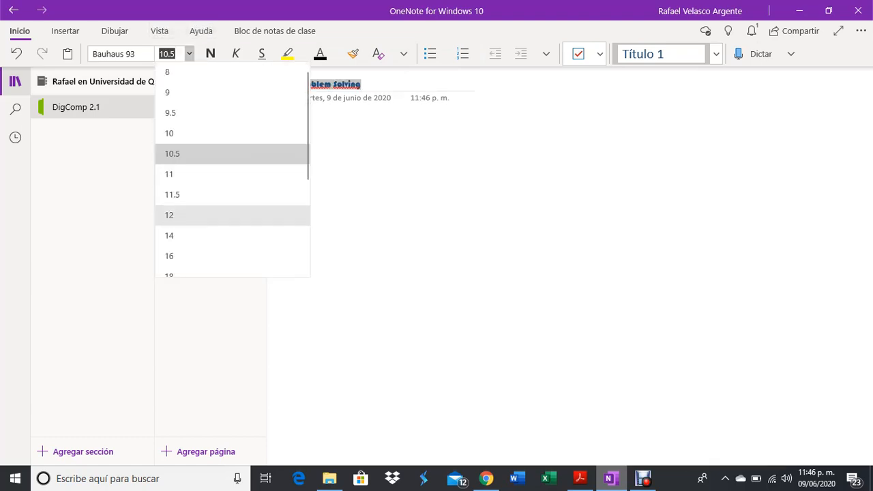
click(170, 275)
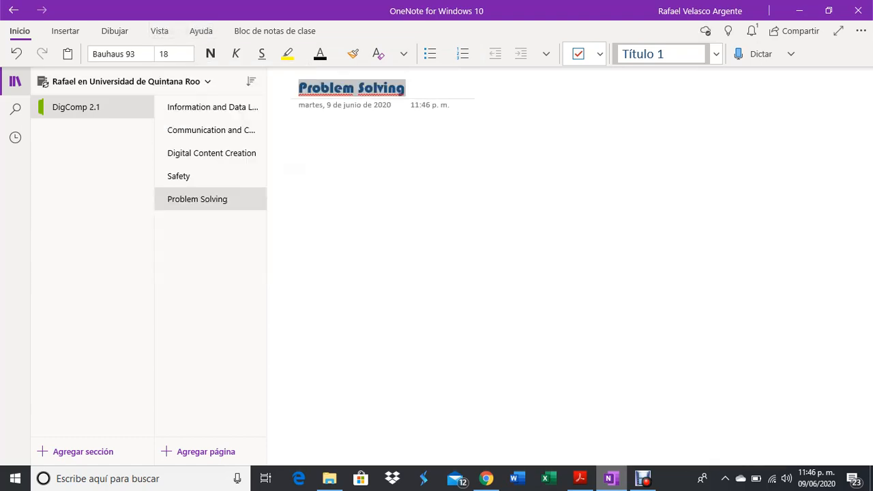
click(189, 53)
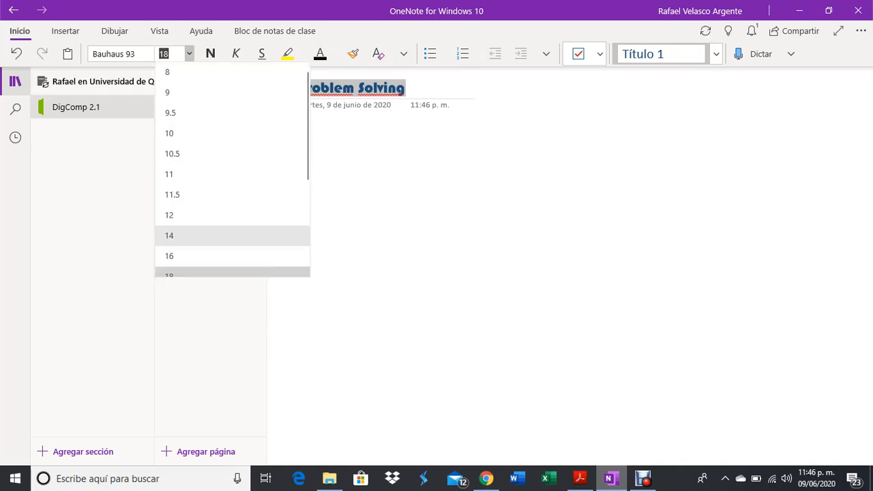
scroll(233, 173, down, 3)
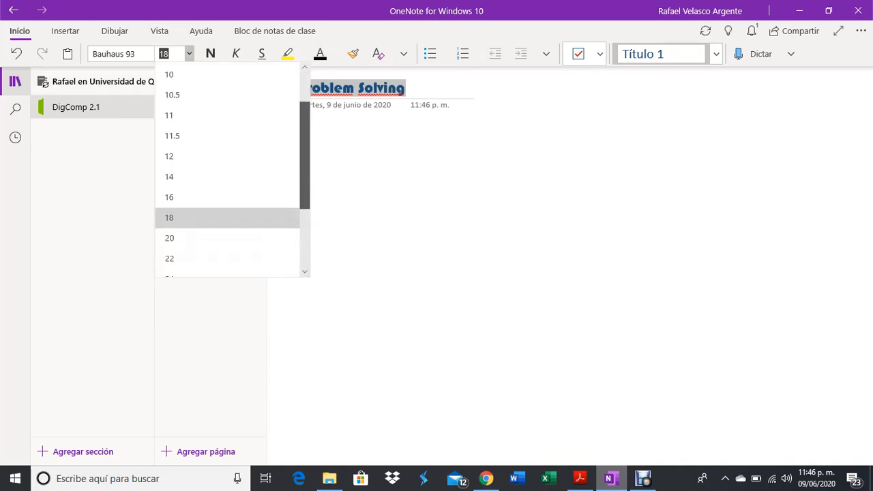
click(225, 243)
click(437, 206)
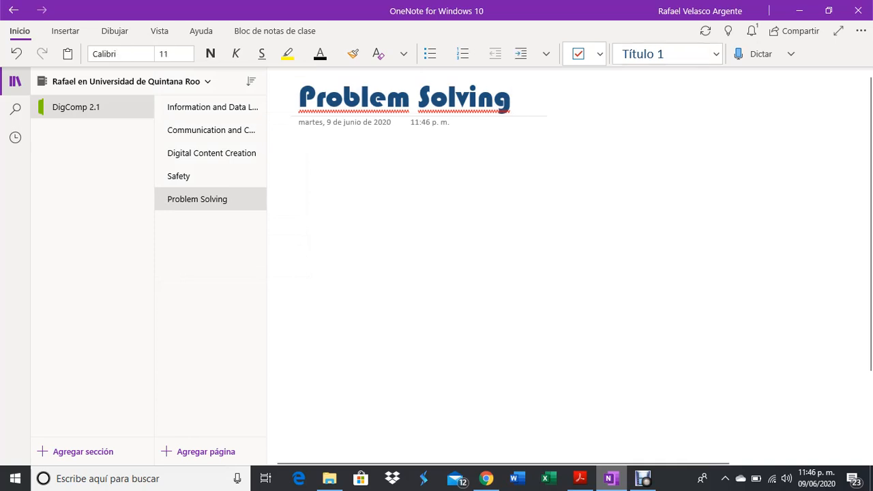
drag(513, 99, 299, 99)
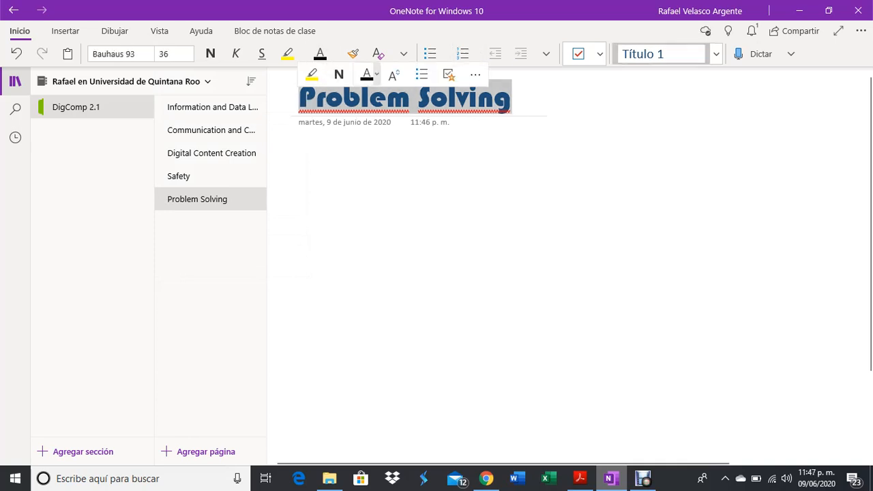
Colour the selected Problem Solving title with the standard purple swatch.
click(368, 75)
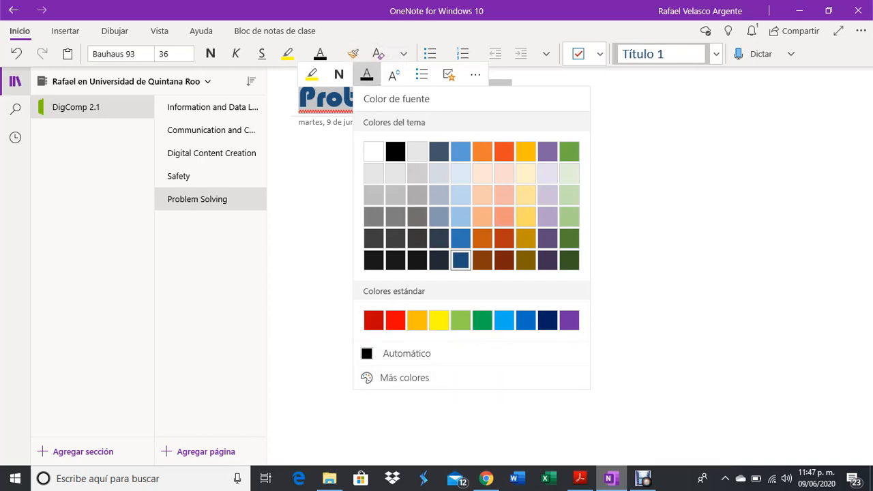
click(569, 320)
click(570, 169)
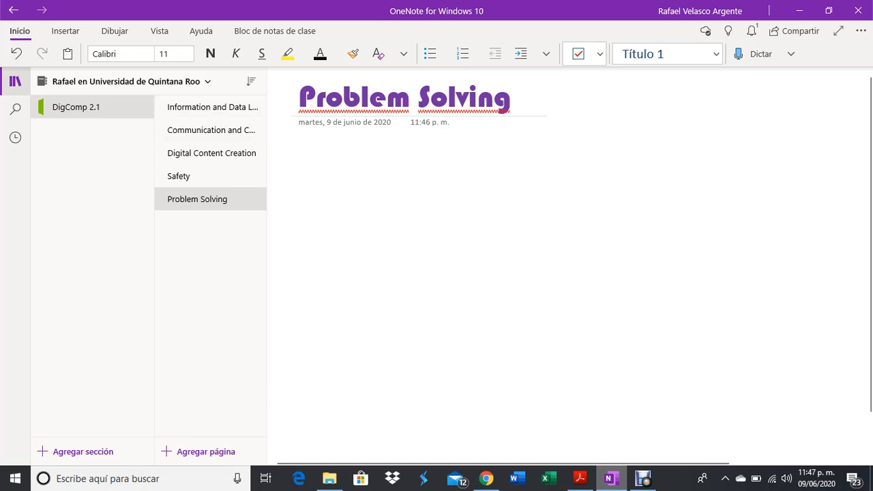
On the Communication and Collaboration page, type 'This area refers to skills on communicating with others online.'.
click(211, 130)
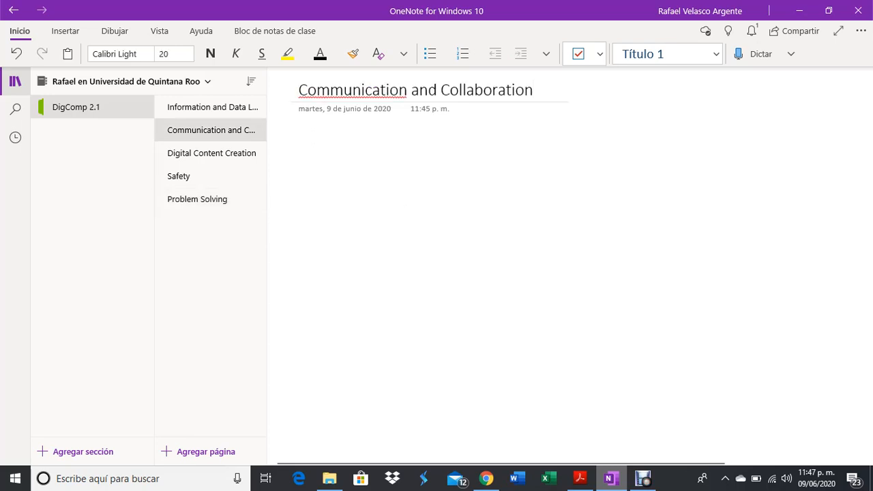
click(299, 145)
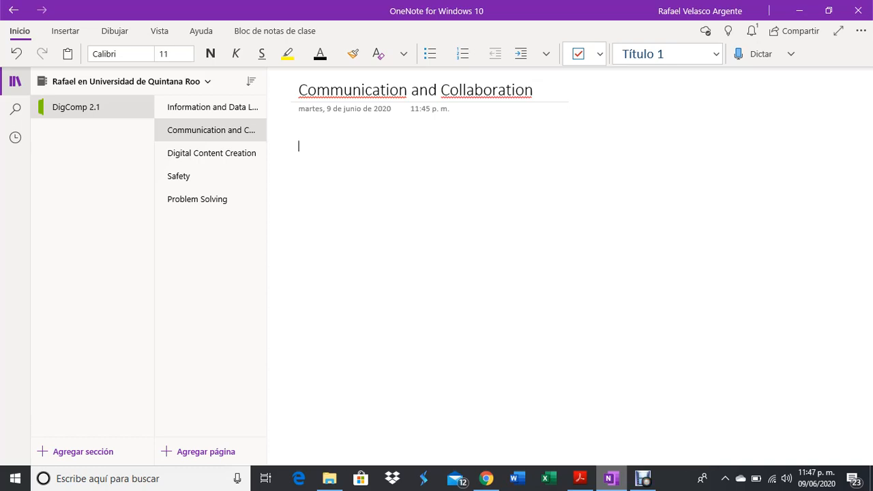
text(This area)
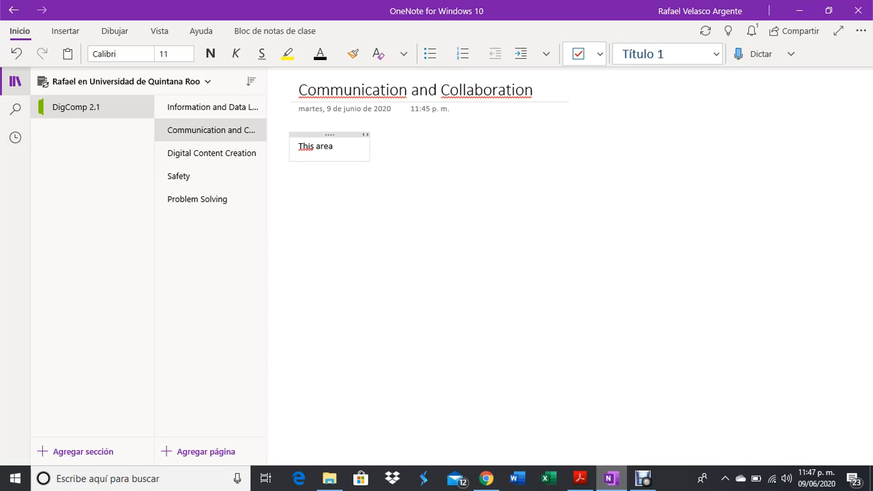
text( refers to)
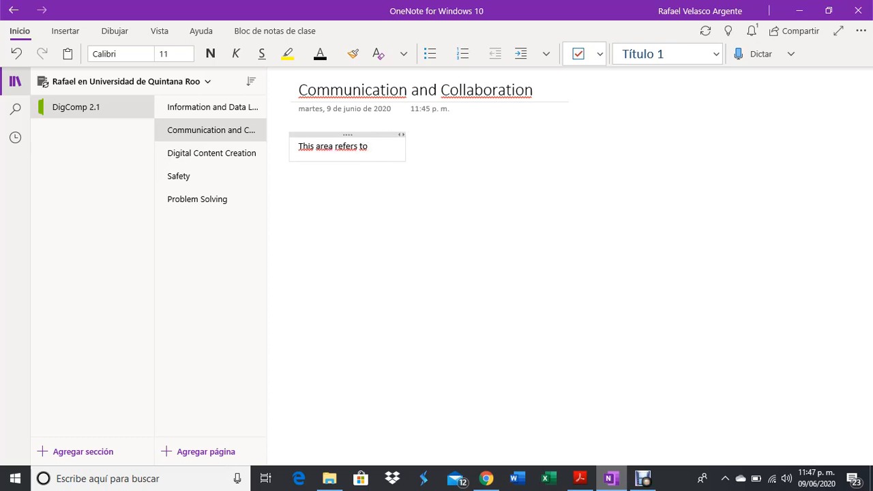
text( skills on comm)
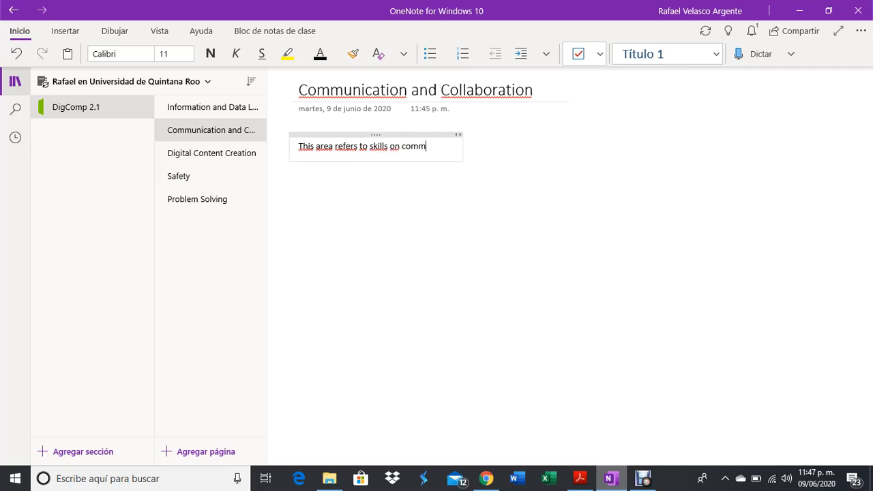
text(unicating )
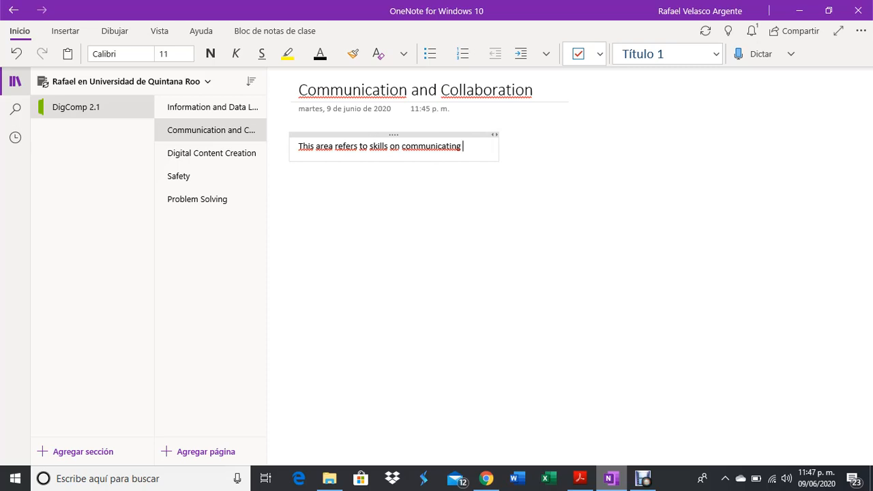
text(with other)
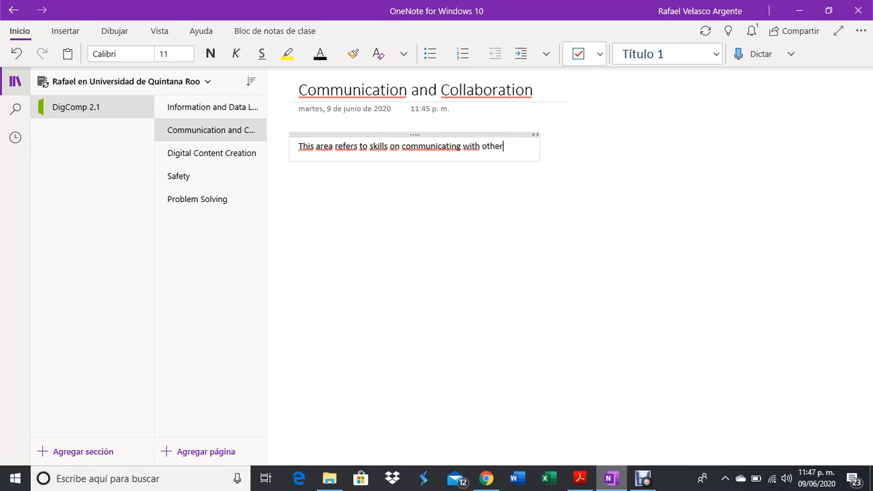
text(s online)
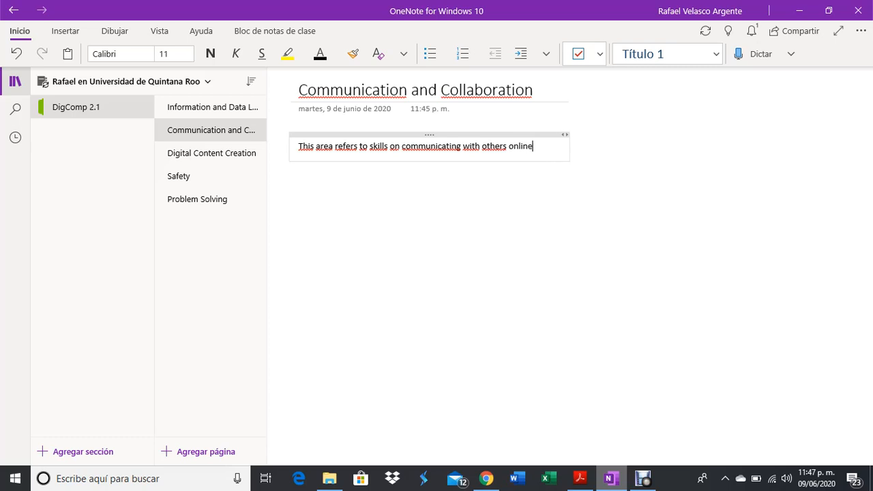
text(.)
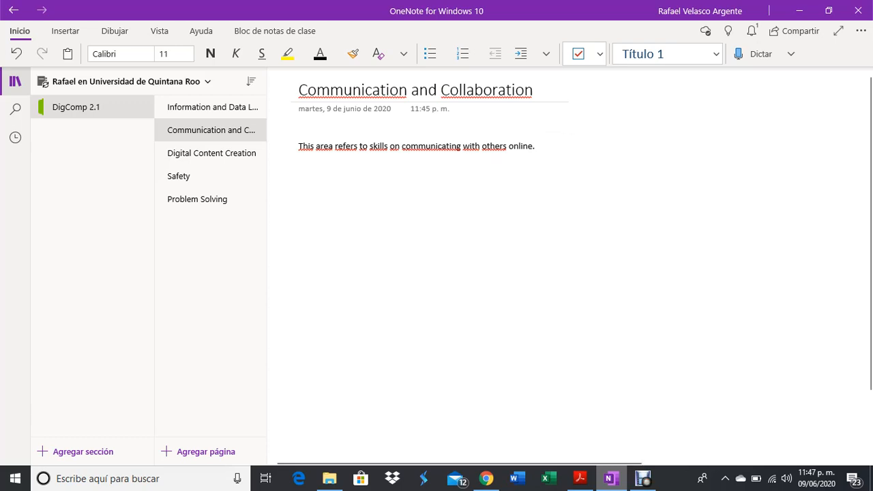
click(515, 146)
Finish the opening note and start Dictar to speak a Spanish introduction.
click(697, 146)
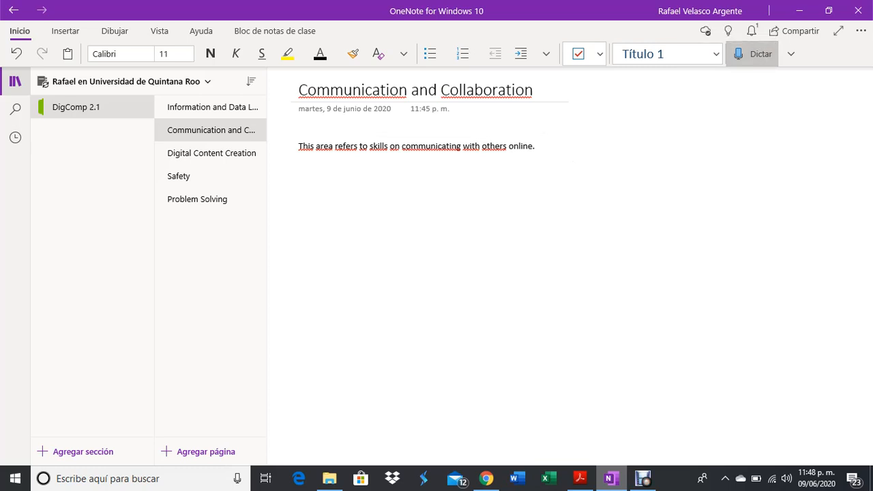
click(750, 54)
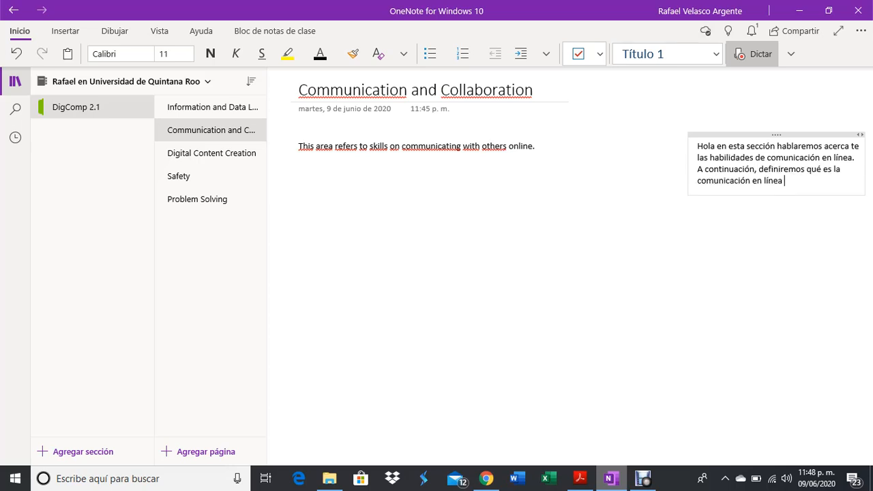
Stop dictation and move the Spanish note below the opening sentence.
click(752, 54)
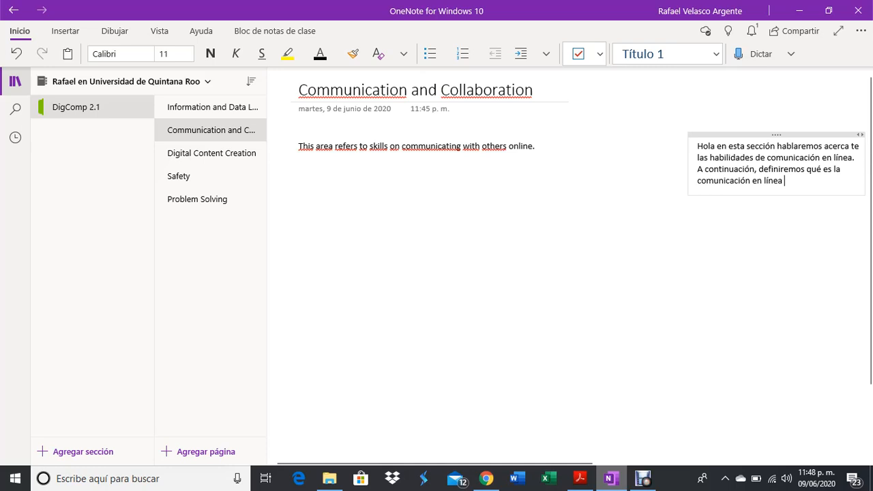
drag(776, 135, 439, 164)
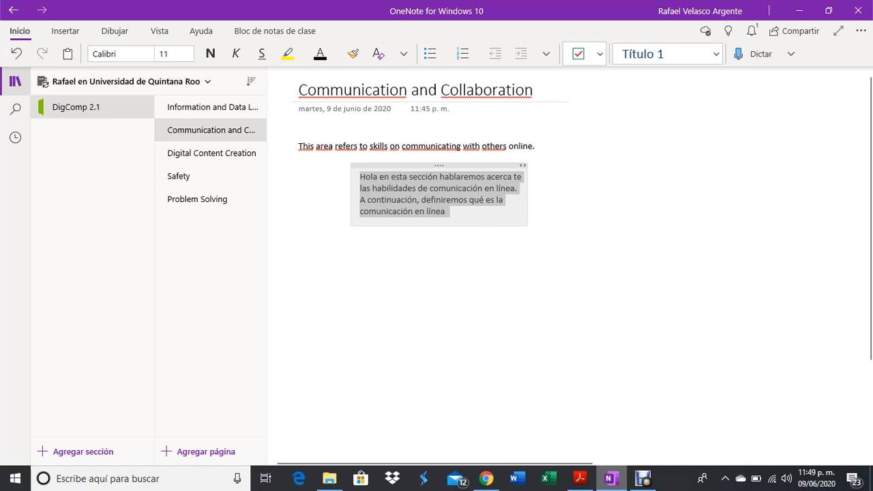
click(446, 212)
drag(446, 211, 359, 176)
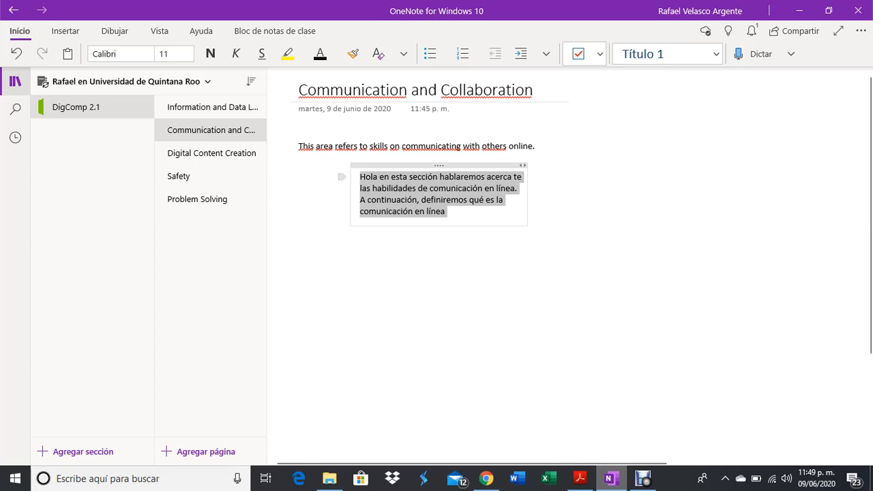
Format the Spanish note as italic Arial 14 pt and shift it further right.
click(235, 53)
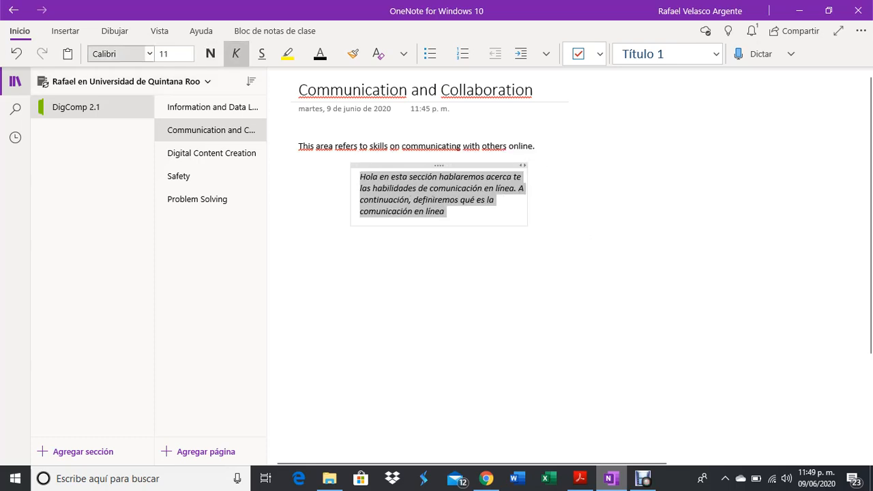
click(119, 53)
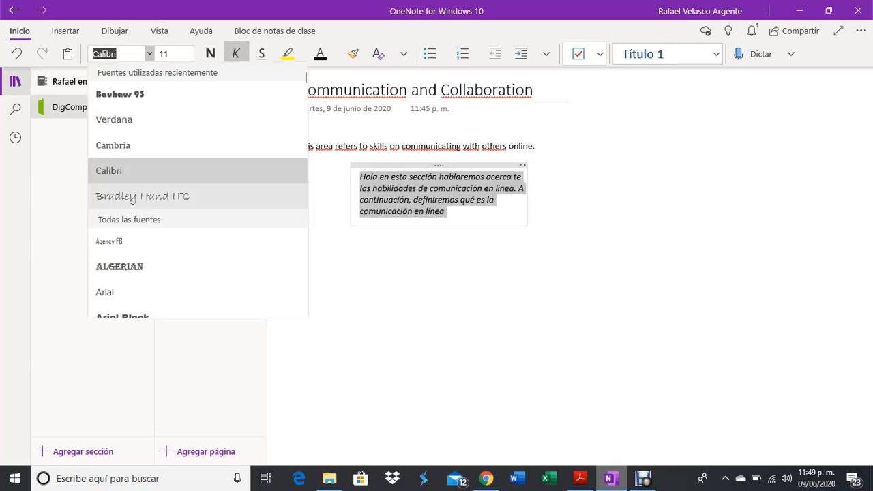
click(146, 197)
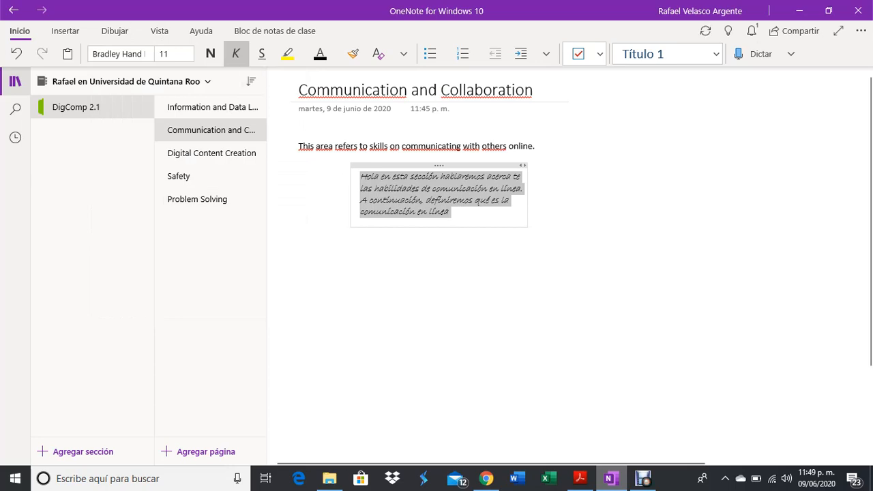
click(119, 53)
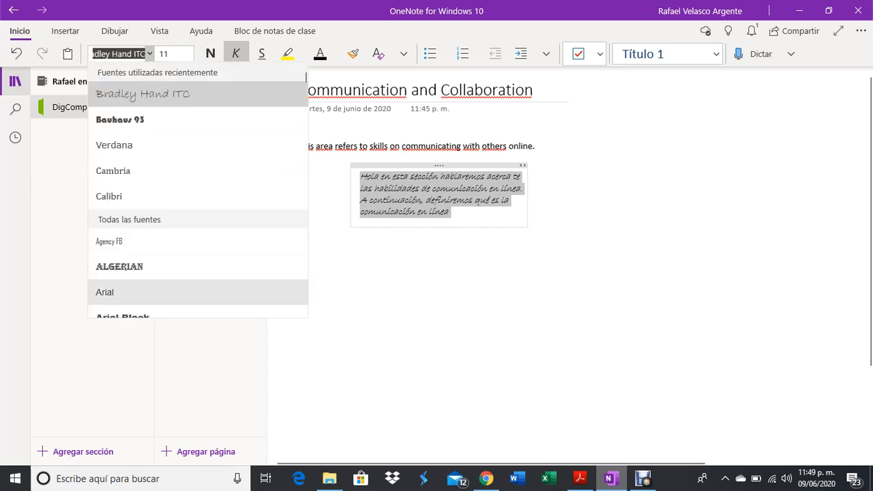
click(104, 292)
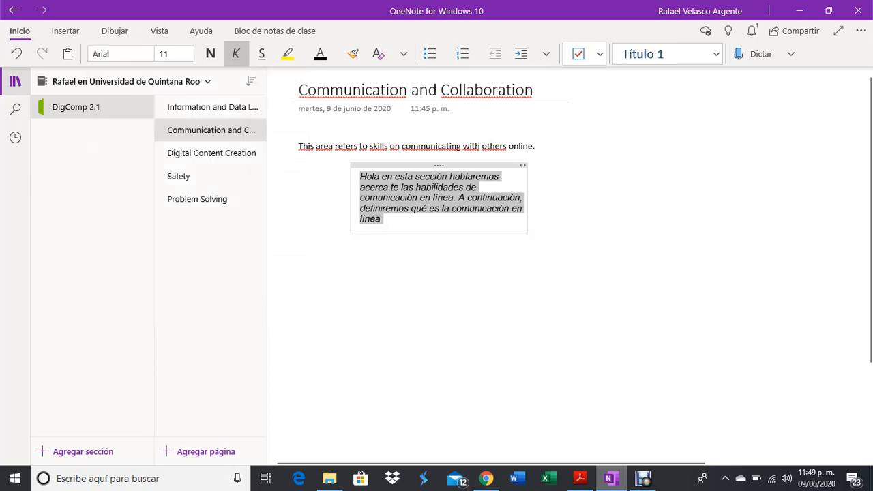
click(161, 54)
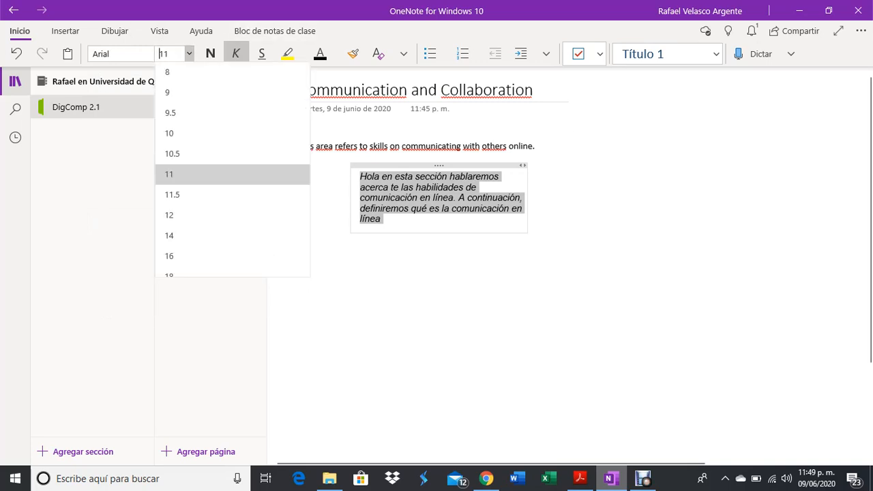
click(170, 235)
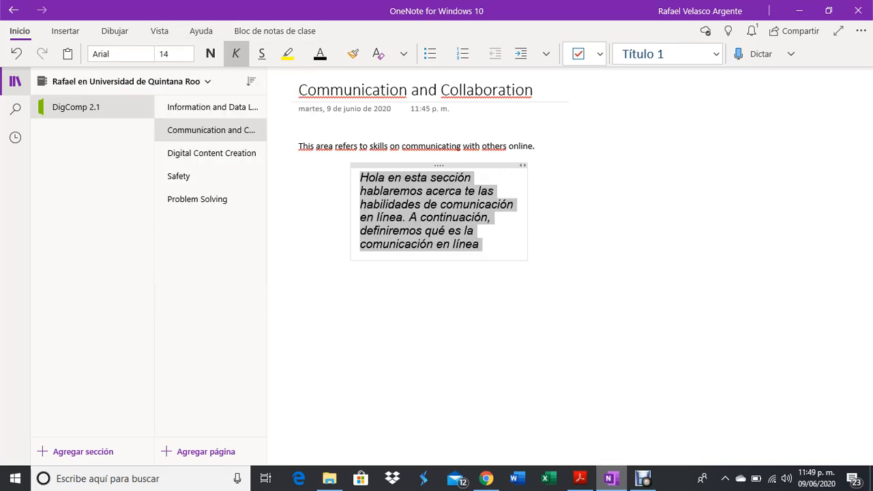
click(559, 300)
drag(438, 165, 577, 165)
click(444, 198)
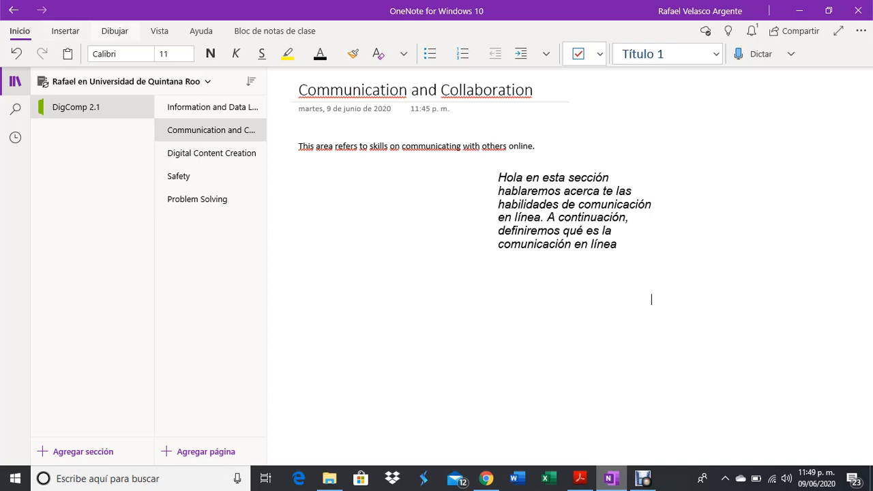
With the green pen, draw a curve and an arrow around the Spanish note.
click(114, 30)
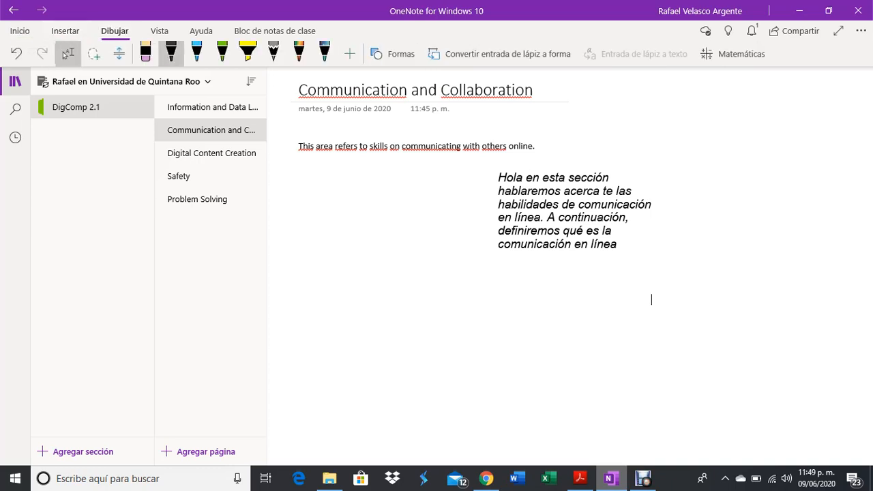
click(222, 53)
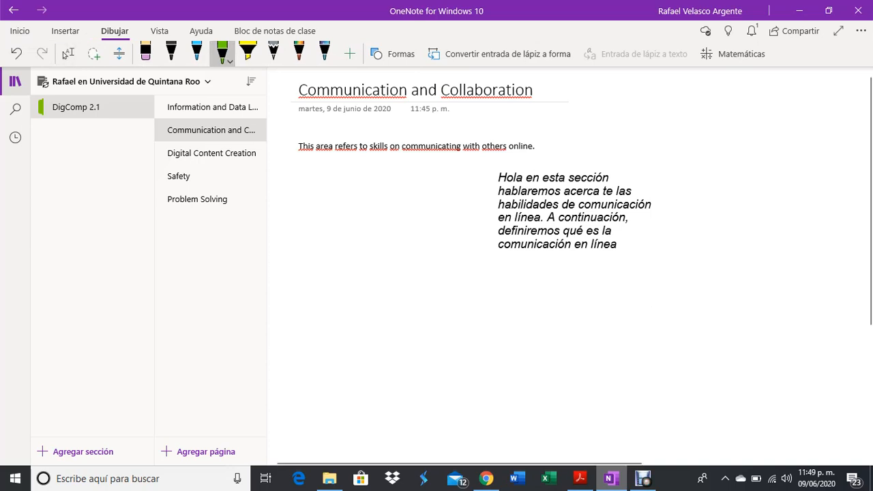
mouse_move(568, 114)
mouse_down()
mouse_move(633, 159)
mouse_move(646, 151)
mouse_move(505, 146)
mouse_move(563, 159)
mouse_up()
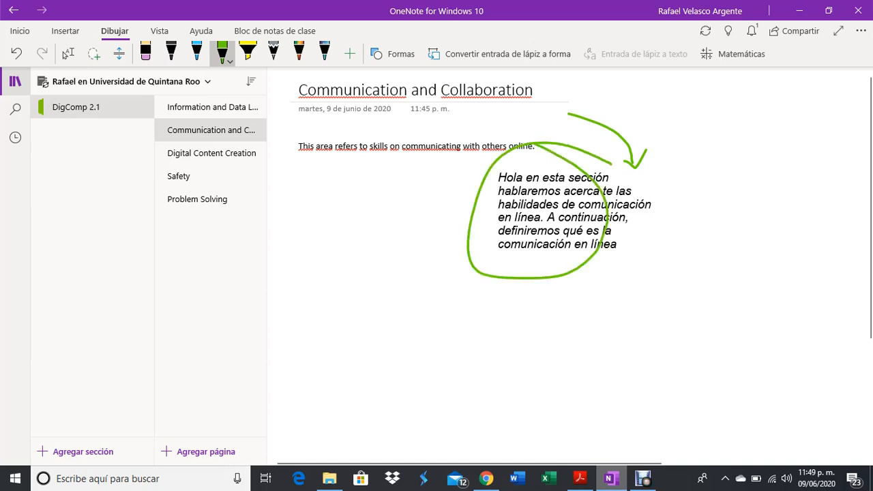
mouse_move(417, 179)
mouse_down()
mouse_move(465, 227)
mouse_move(411, 146)
mouse_move(431, 170)
mouse_up()
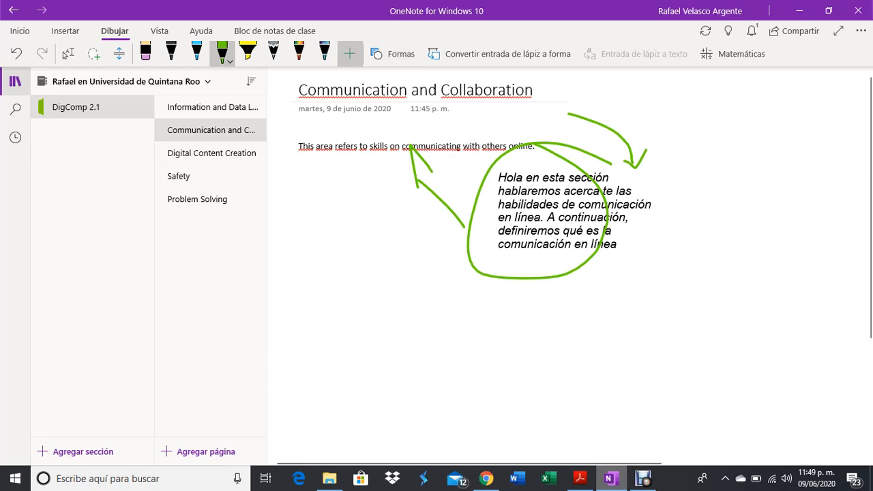
Add a new pencil to the pen set and inspect its thickness and colour options.
click(350, 53)
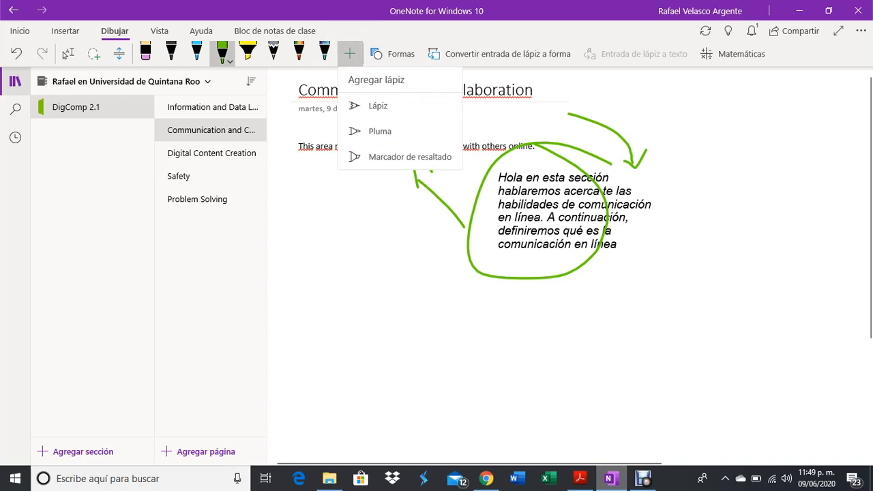
click(378, 105)
click(350, 53)
click(350, 53)
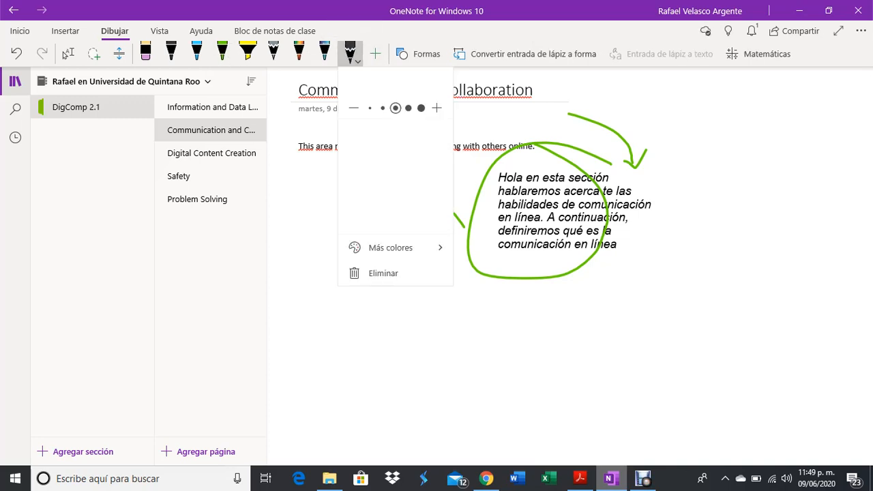
click(375, 53)
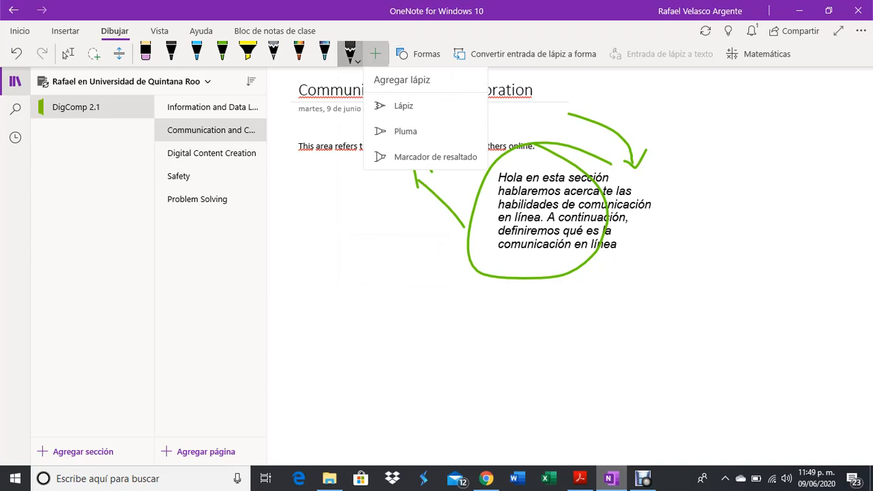
click(351, 54)
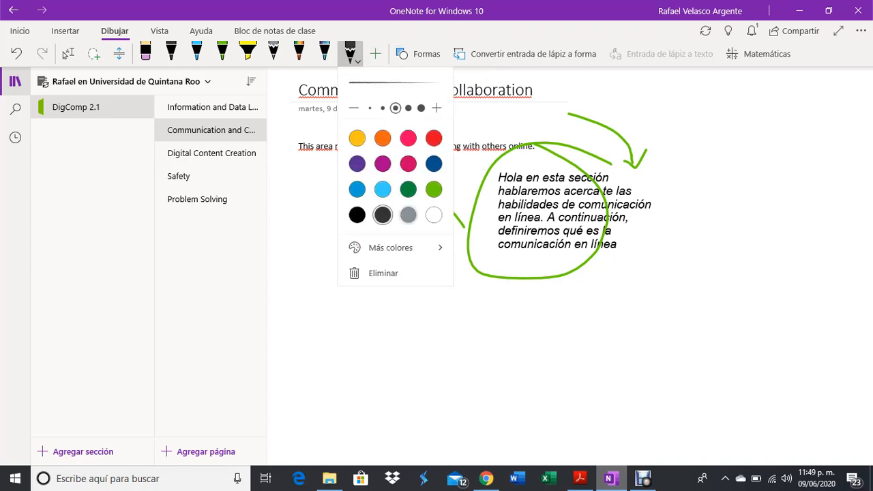
click(402, 247)
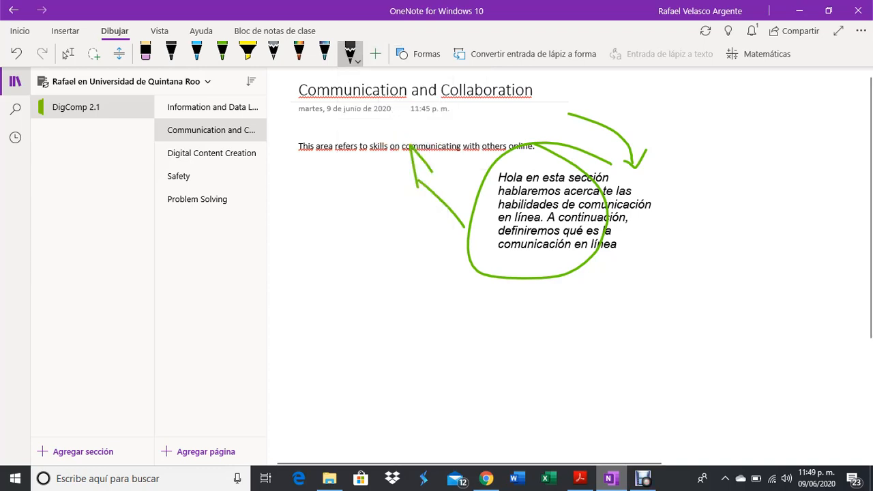
Undo all five green ink strokes.
click(17, 54)
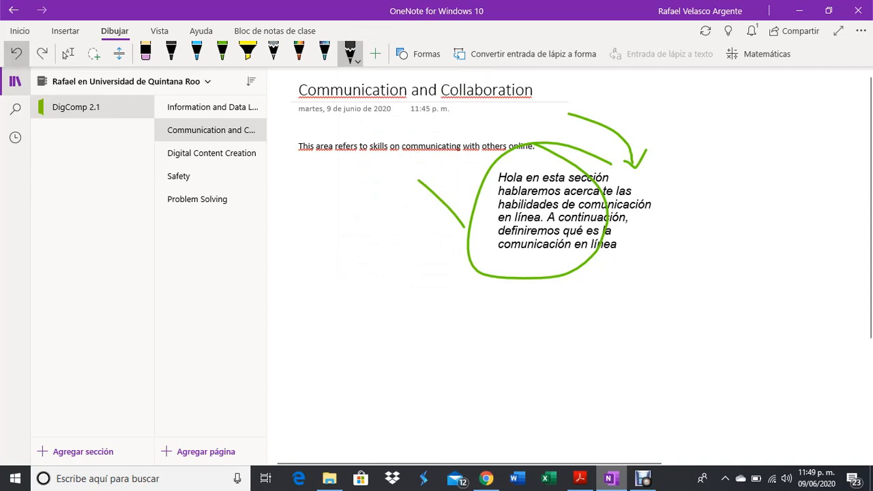
click(16, 53)
click(16, 53)
click(16, 54)
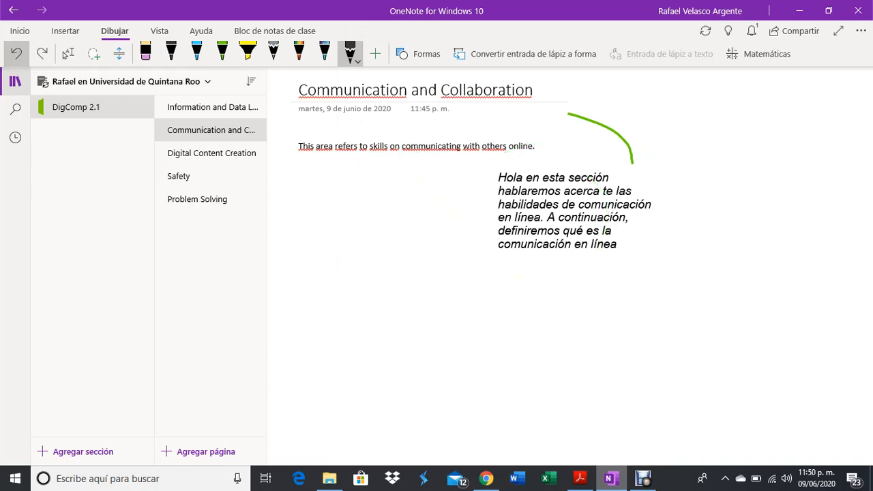
click(17, 53)
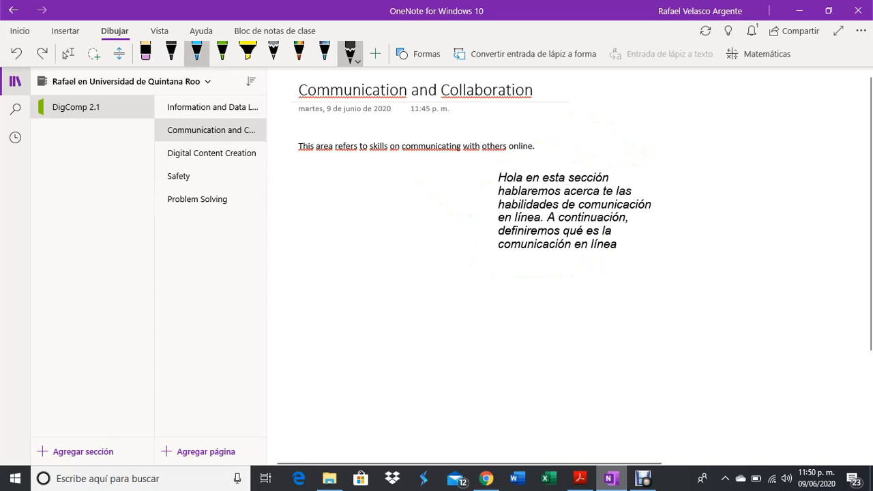
Draw a light-blue curve and yellow highlighter strokes, highlighting 'Hola en esta sección'.
click(197, 53)
mouse_move(573, 94)
mouse_down()
mouse_move(642, 168)
mouse_move(637, 179)
mouse_up()
click(247, 51)
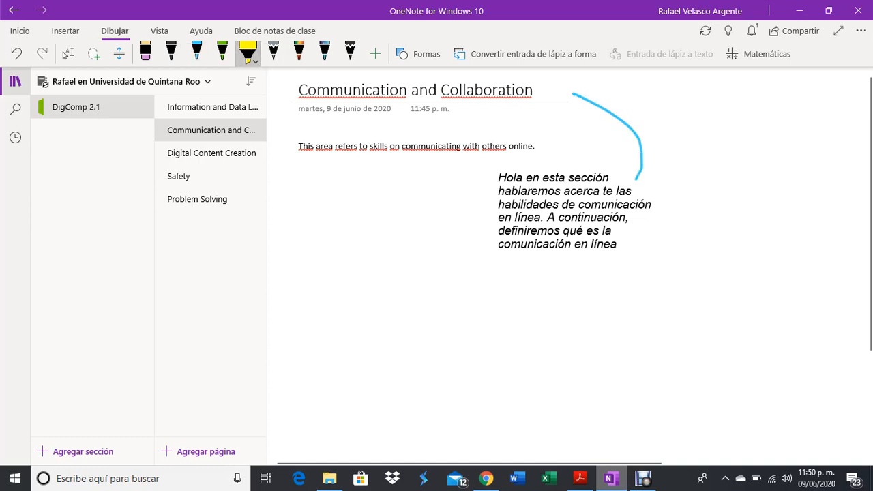
drag(474, 240, 389, 167)
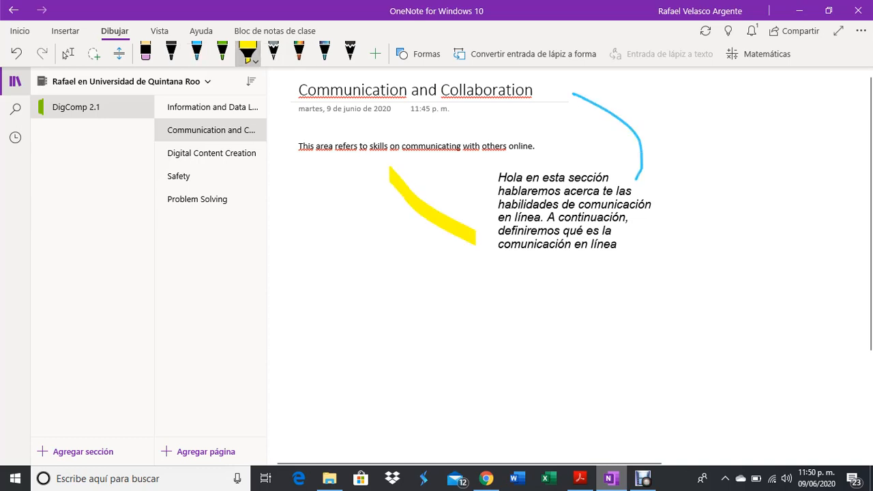
drag(493, 178, 609, 177)
drag(614, 291, 615, 304)
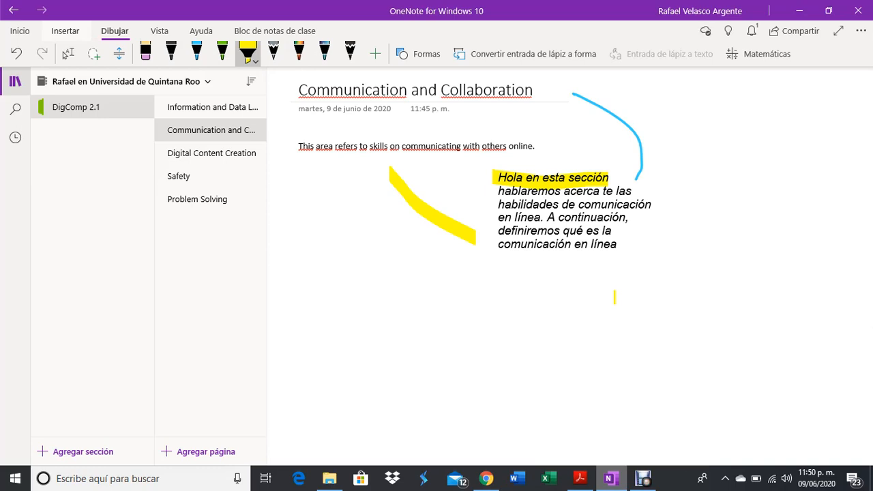
Remove the yellow highlighter from the pen set.
click(66, 31)
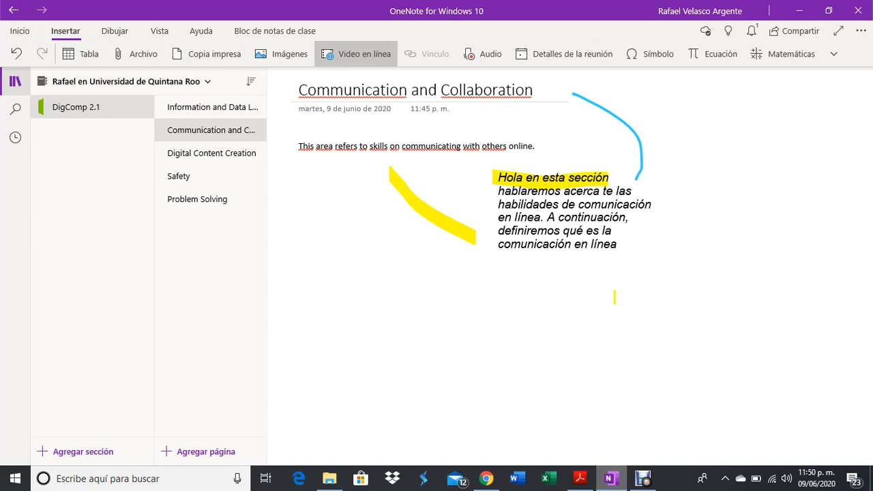
click(398, 281)
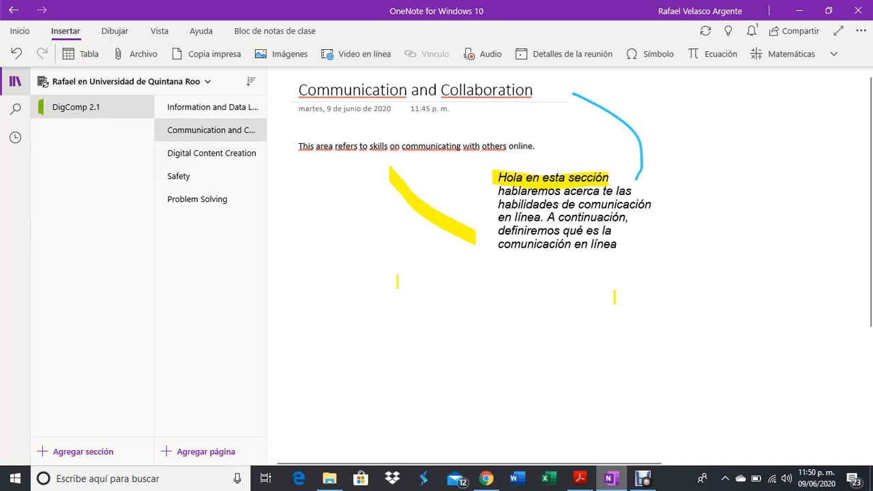
click(114, 31)
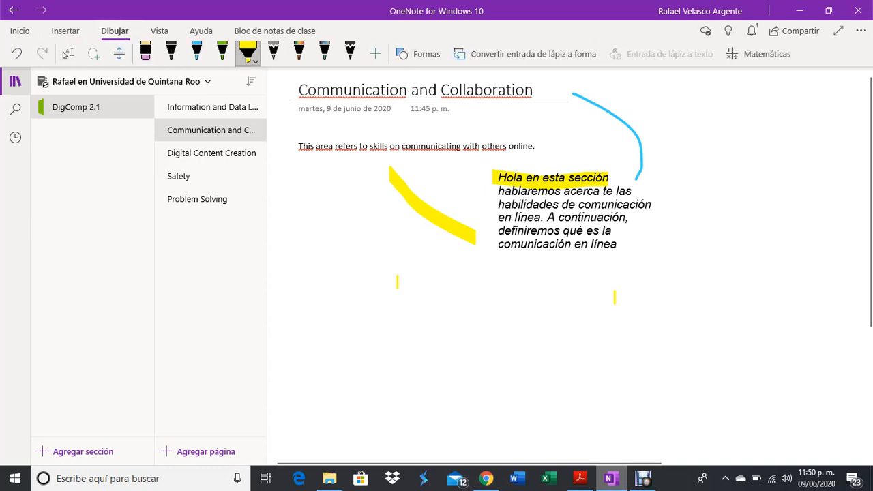
click(249, 51)
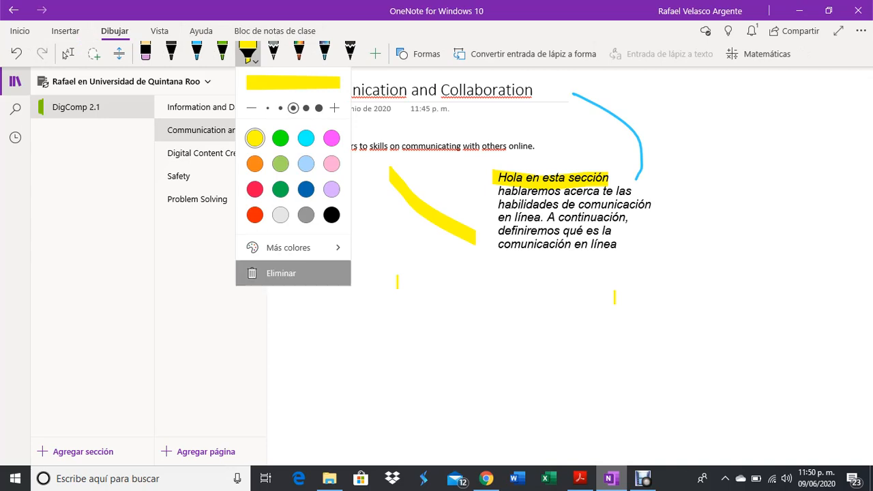
click(281, 272)
Erase the large diagonal yellow highlighter stroke with the eraser.
click(65, 31)
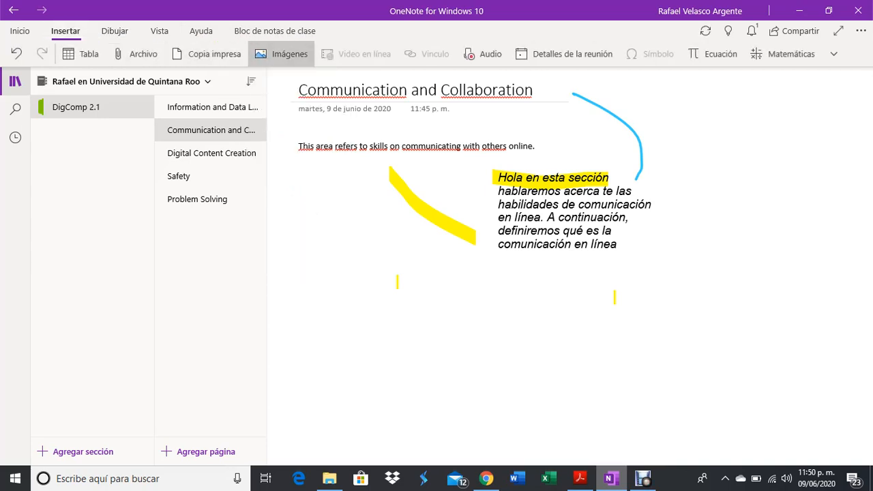
click(333, 173)
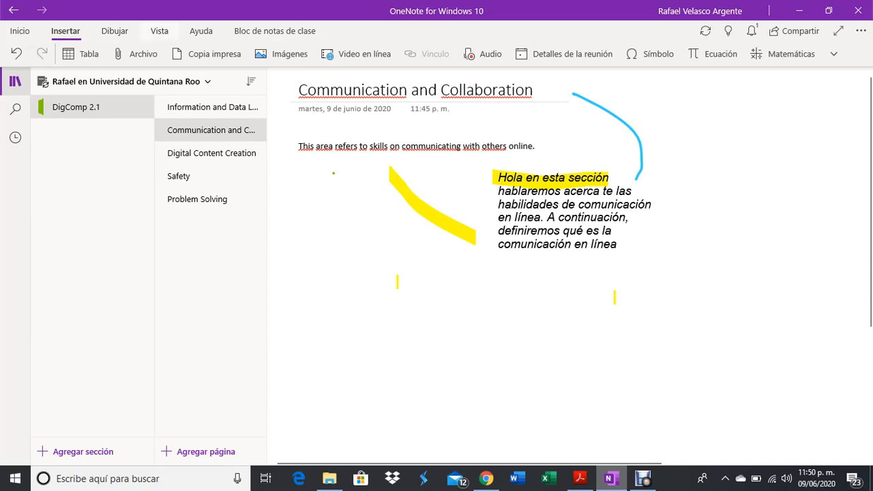
click(115, 30)
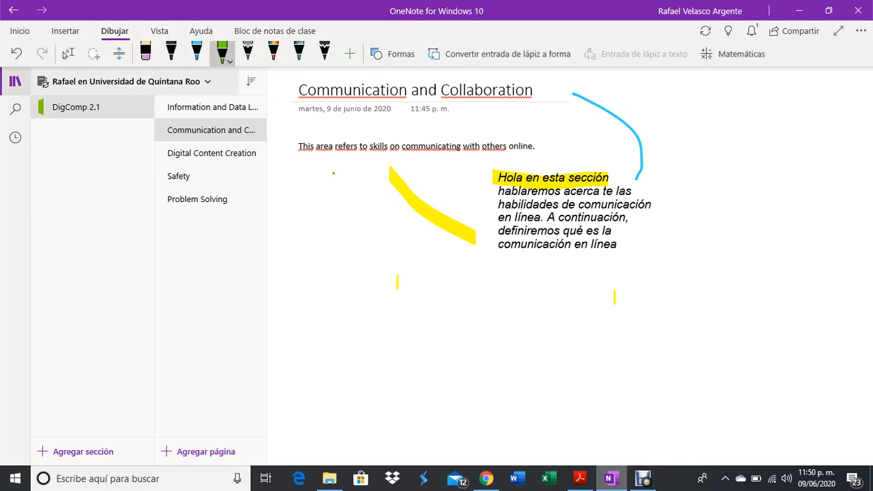
click(145, 53)
click(428, 210)
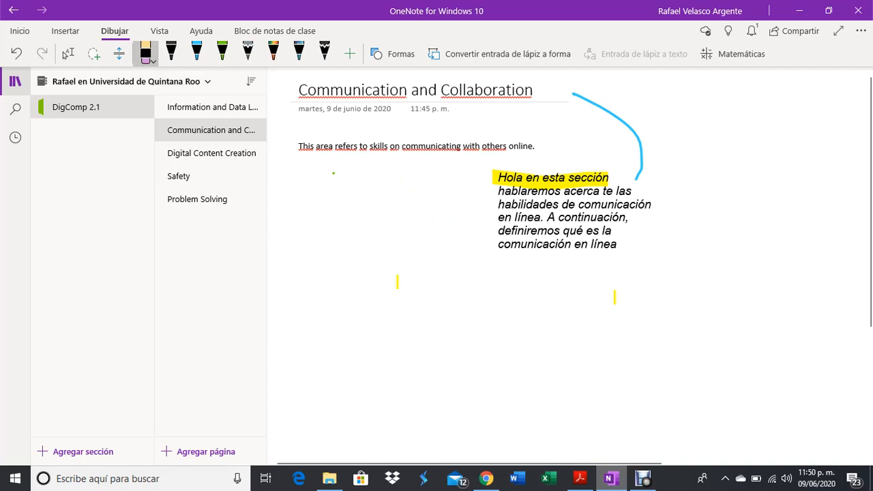
Use the eraser on the yellow highlight over 'Hola en esta sección' and the blue curve near the title.
click(551, 179)
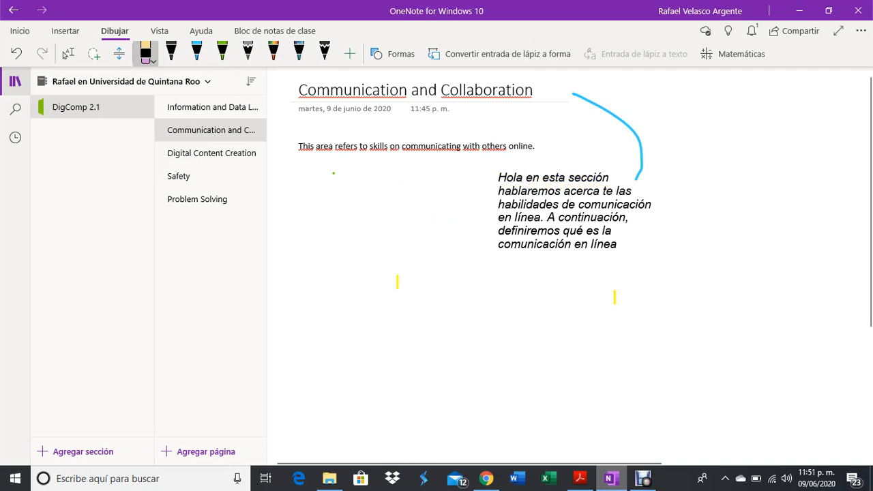
click(640, 160)
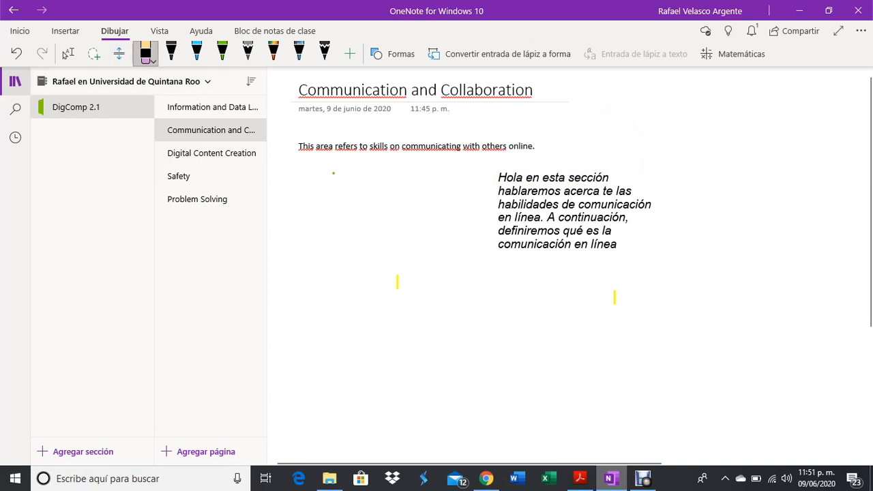
click(146, 53)
click(145, 53)
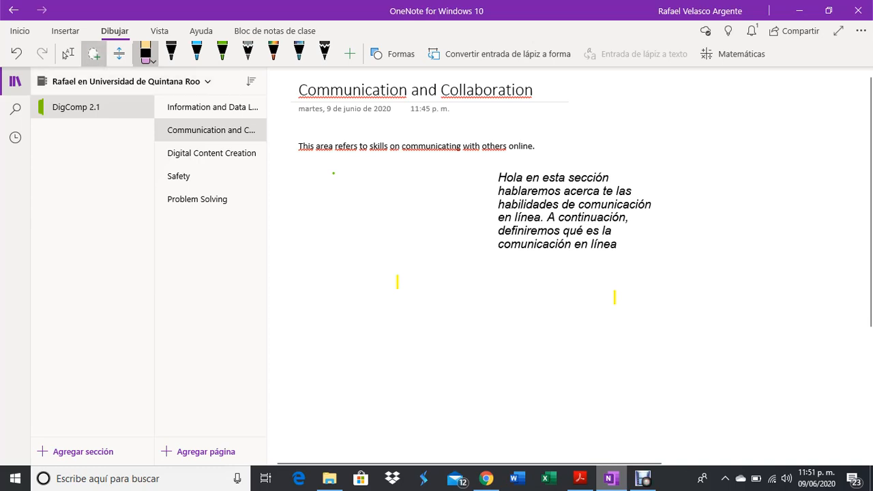
click(65, 31)
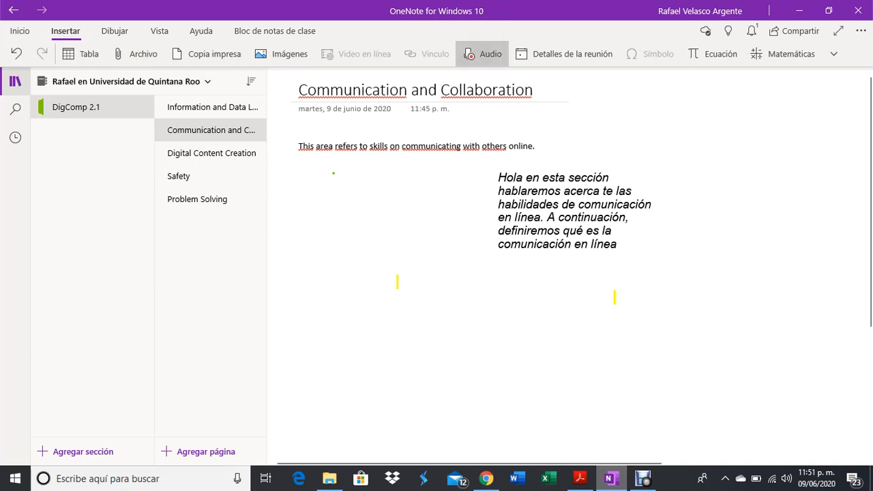
Record an 11-second audio clip onto the page below the notes.
click(483, 54)
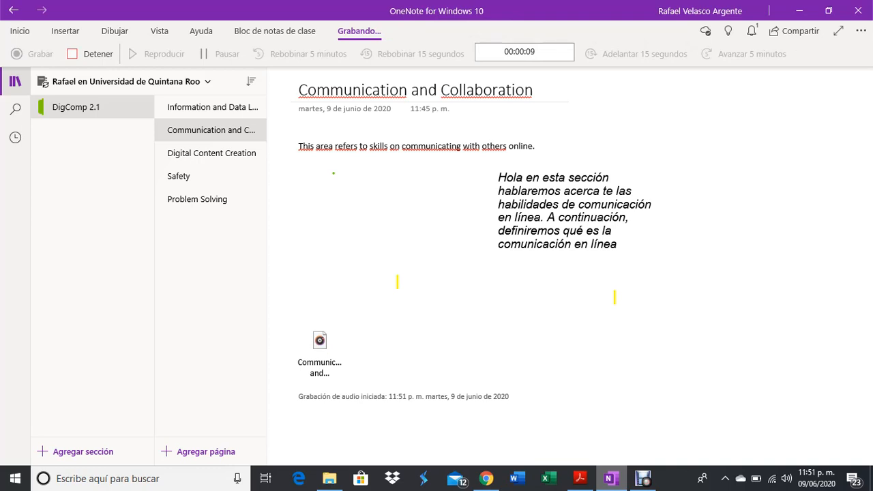
click(89, 54)
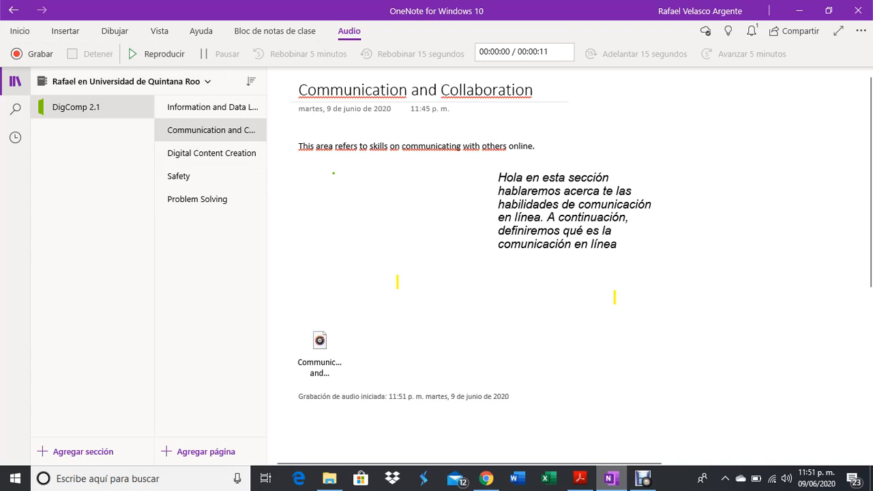
click(115, 30)
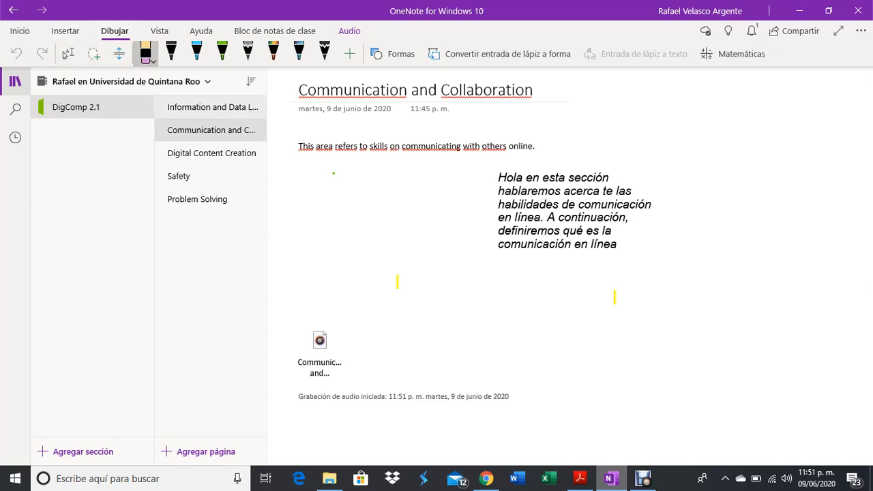
key(alt+n)
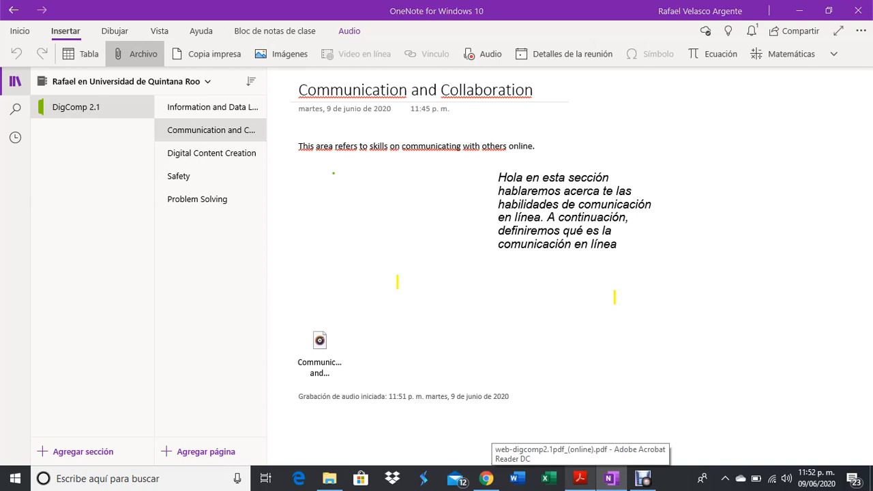
Attach web-digcomp2.1pdf_(online) from the ICT folder, then move the audio and PDF block up-left.
click(136, 54)
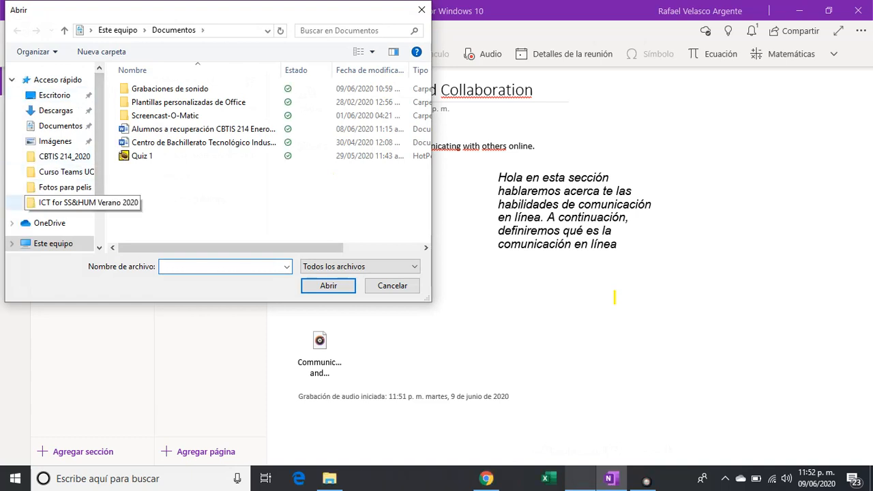
click(62, 203)
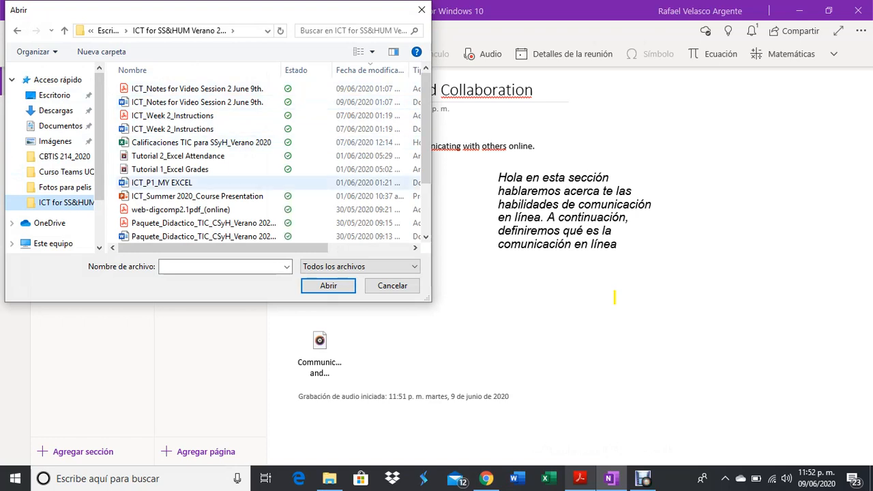
click(180, 210)
click(328, 286)
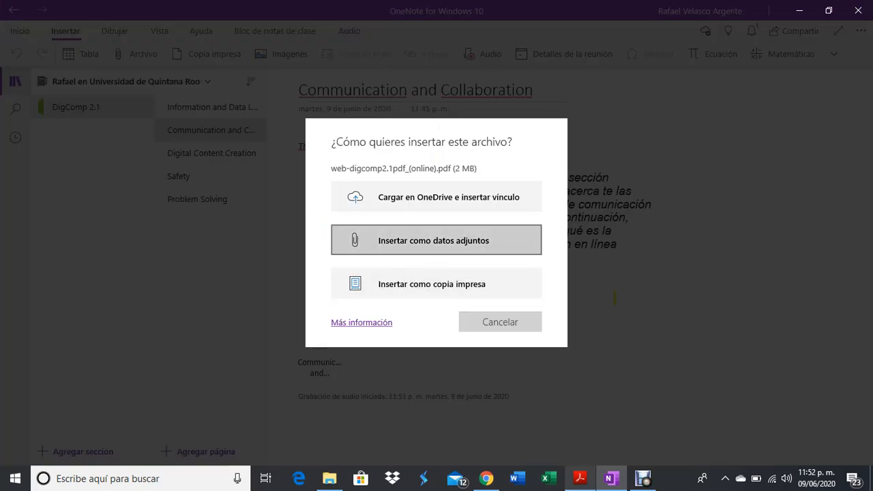
click(436, 240)
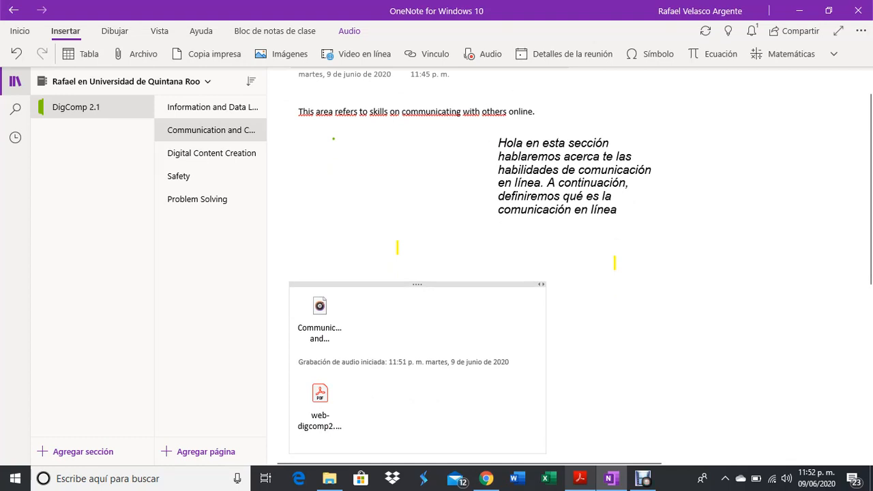
drag(418, 284, 401, 208)
click(437, 403)
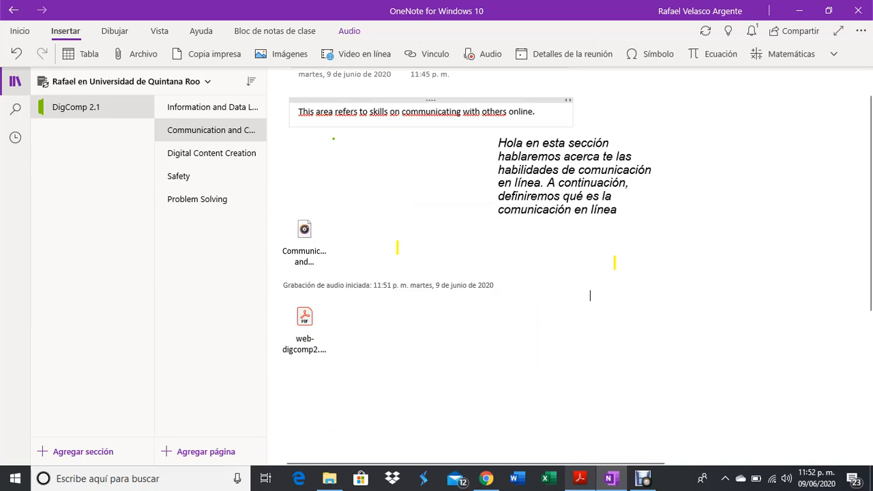
Start a link with display text 'This is a video about the most important apps to collaborato online', then go to Chrome.
click(427, 54)
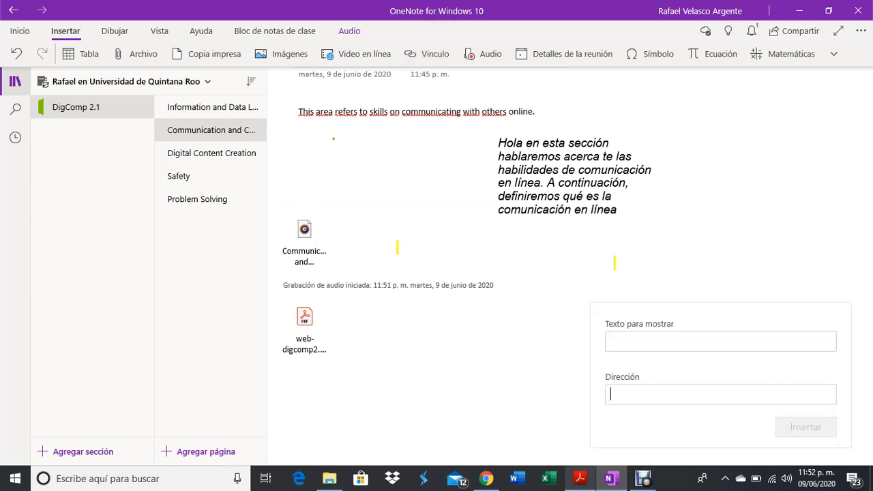
click(655, 342)
text(This is a video about)
key(BackSpace)
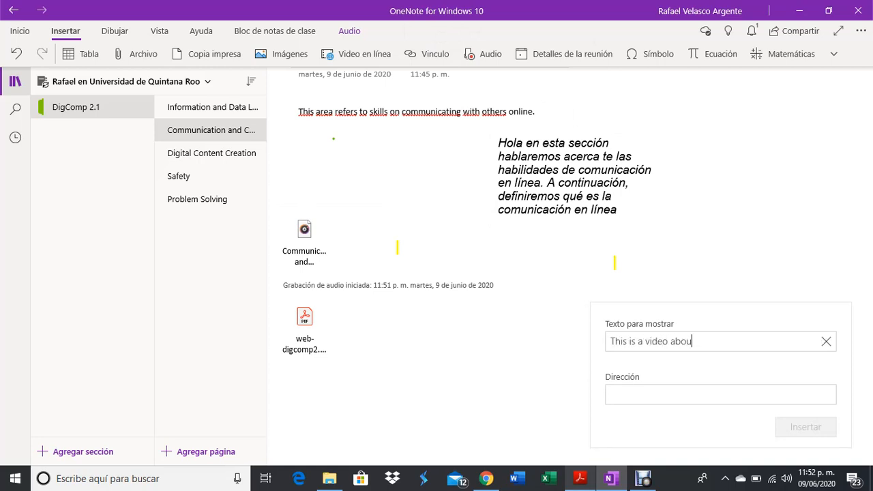
text(t the most importan)
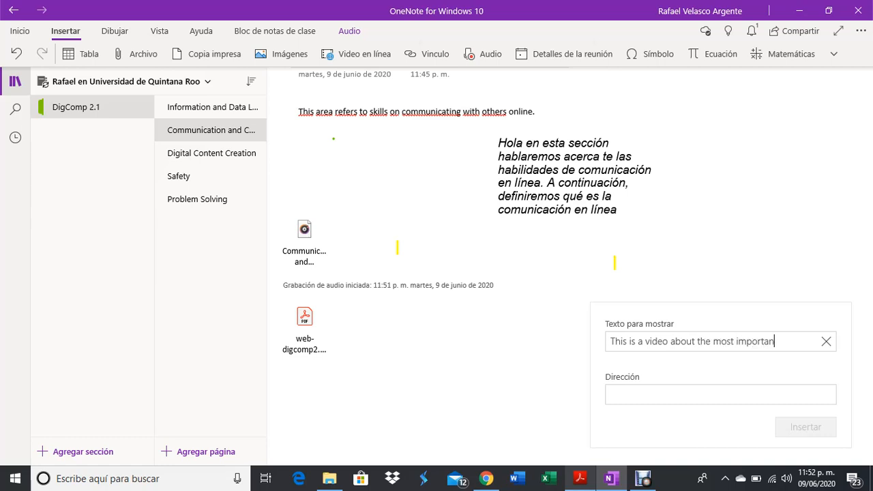
text(t apps to co)
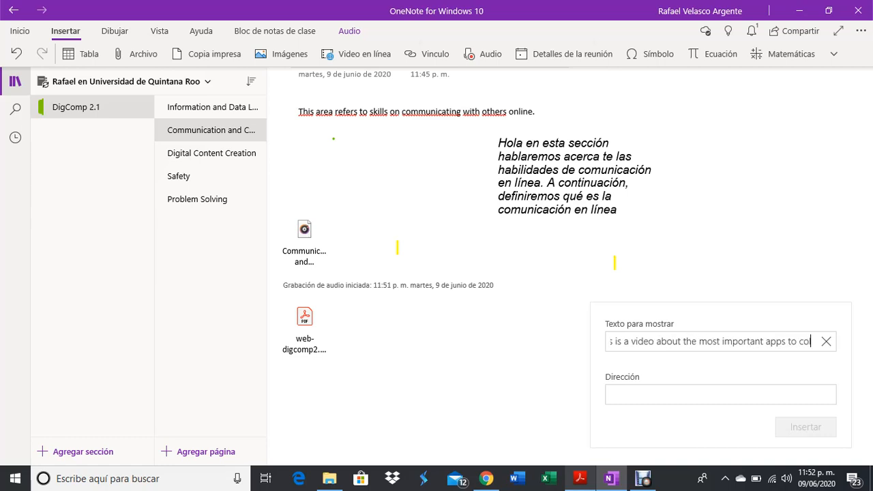
text(llaborato)
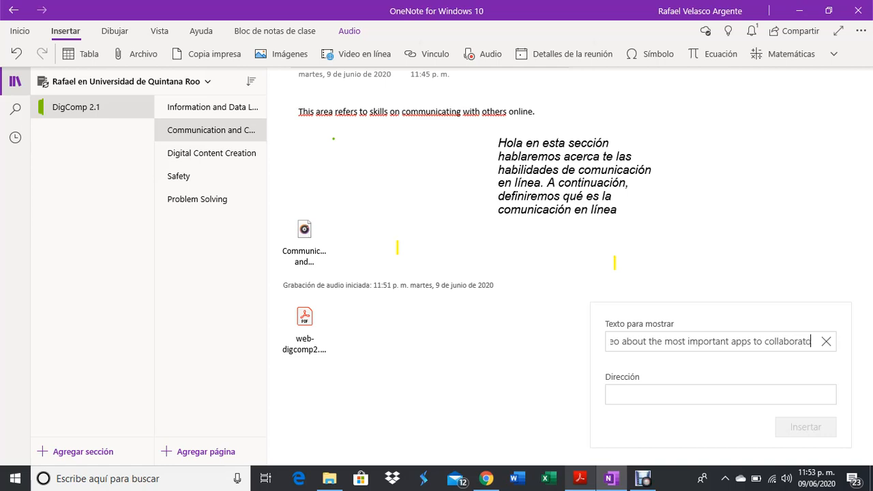
text( online)
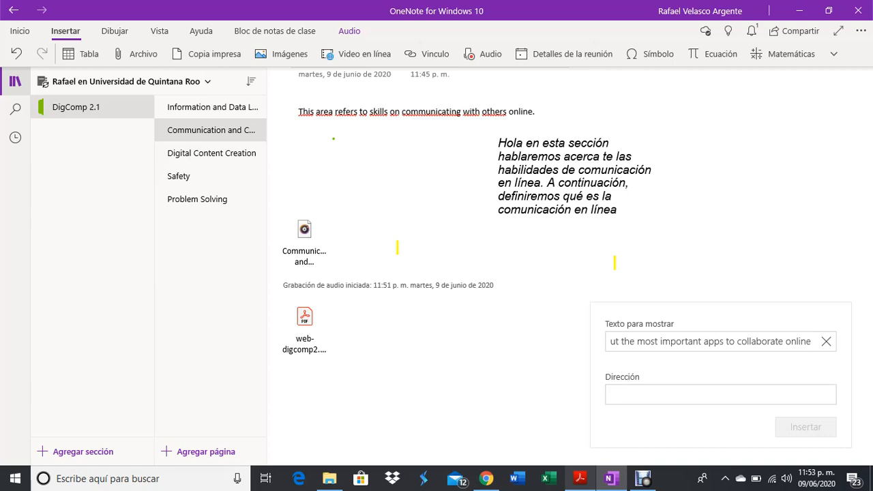
click(486, 478)
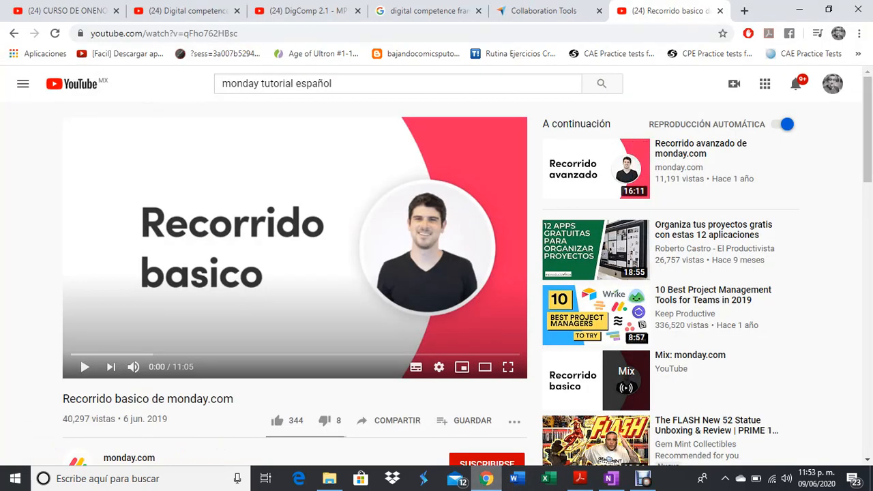
Take the Capterra Collaboration Tools page's web address and return to OneNote.
click(543, 10)
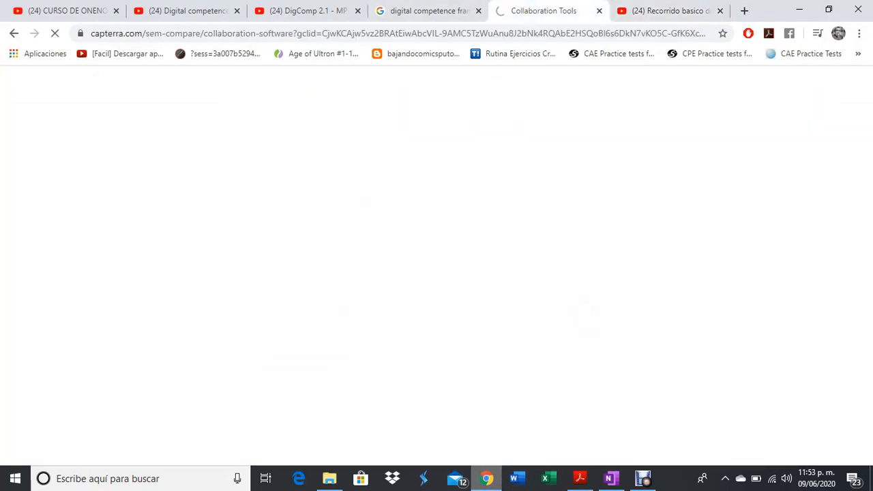
click(398, 33)
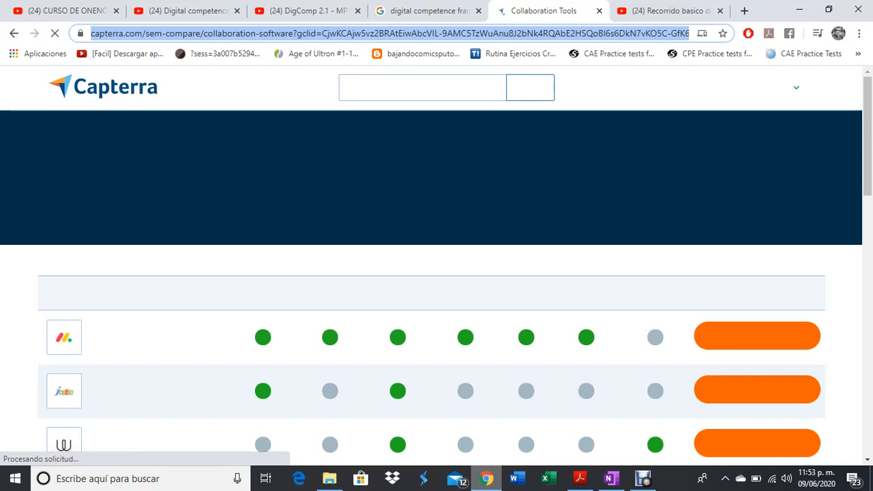
scroll(437, 266, down, 3)
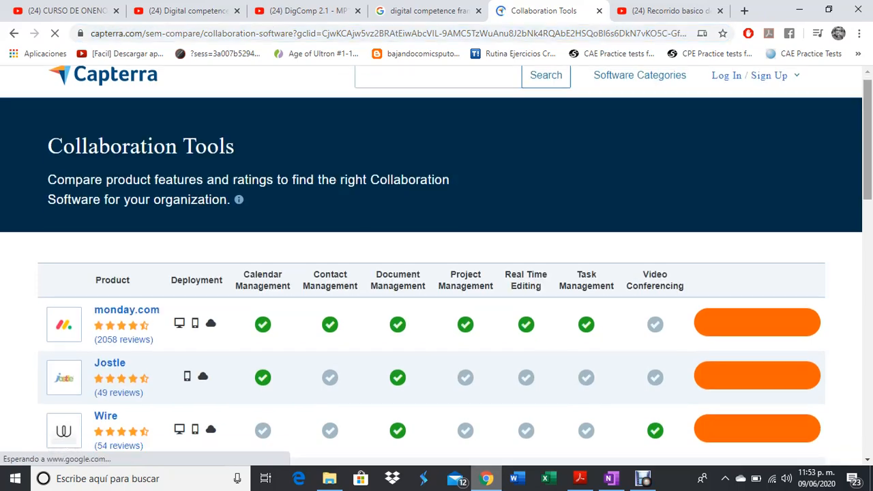
scroll(437, 266, down, 3)
click(799, 10)
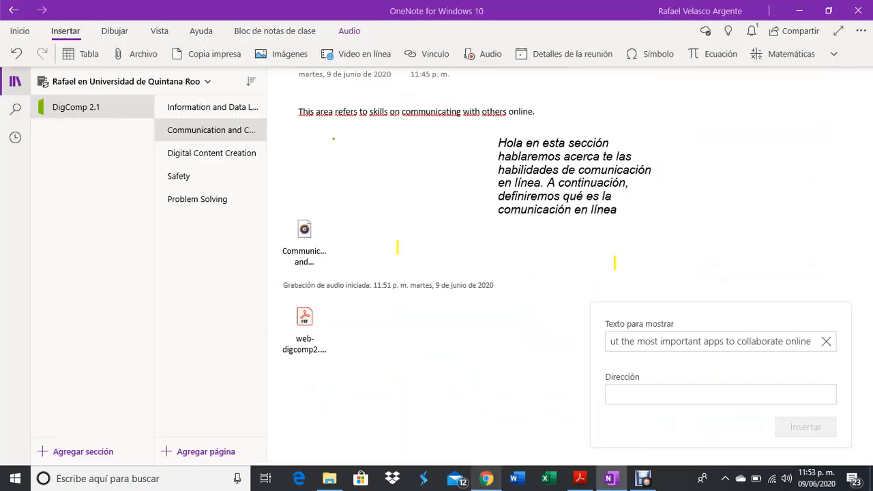
Paste the Capterra address as the link target and insert the link on the page.
click(720, 395)
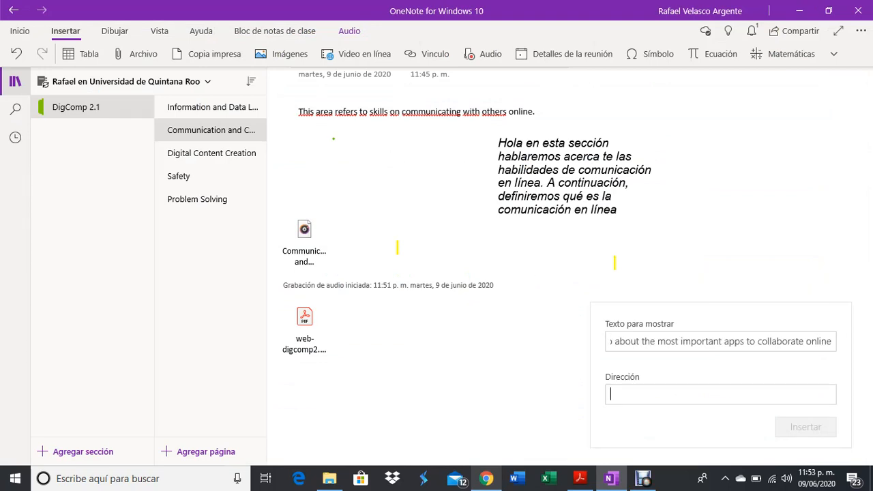
key(ctrl+v)
key(Return)
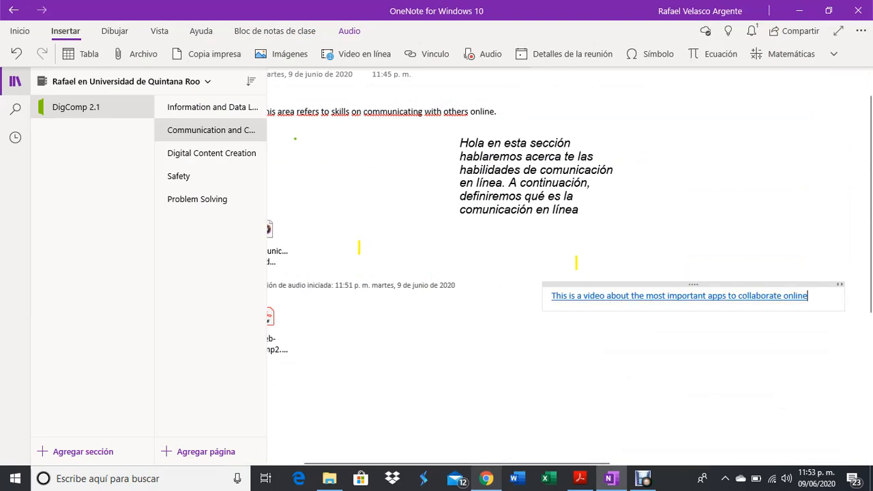
click(682, 296)
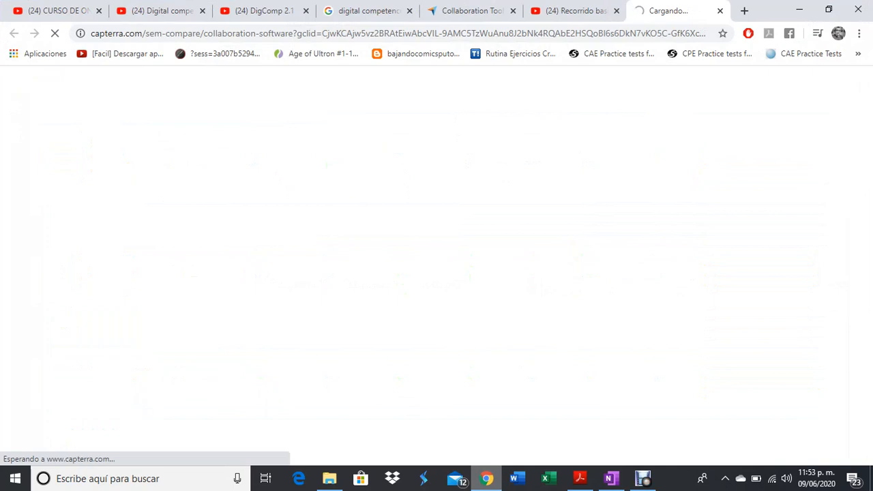
Close the Capterra tab, select the monday.com YouTube video's address, and go back to OneNote.
click(719, 10)
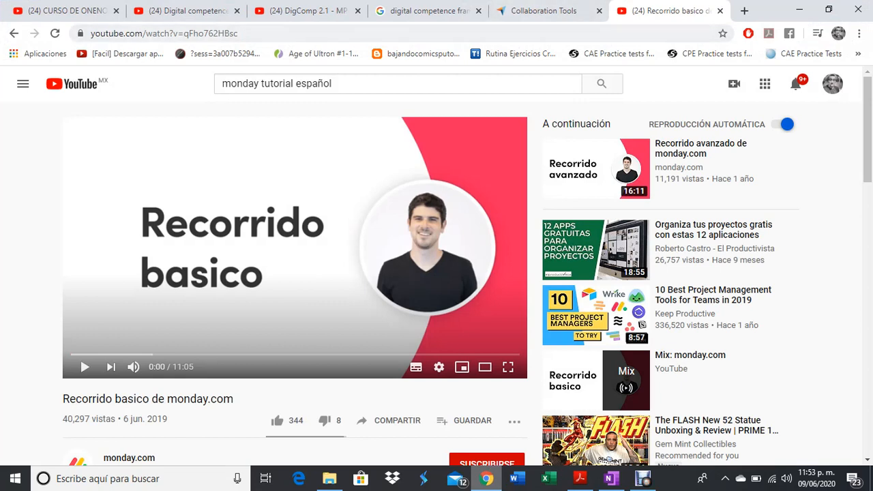
key(ctrl+l)
key(ctrl+c)
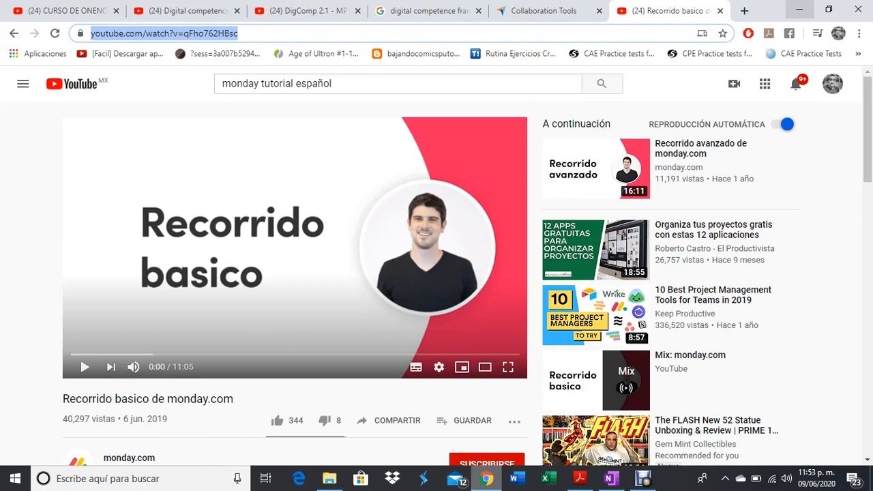
key(alt+Tab)
click(368, 387)
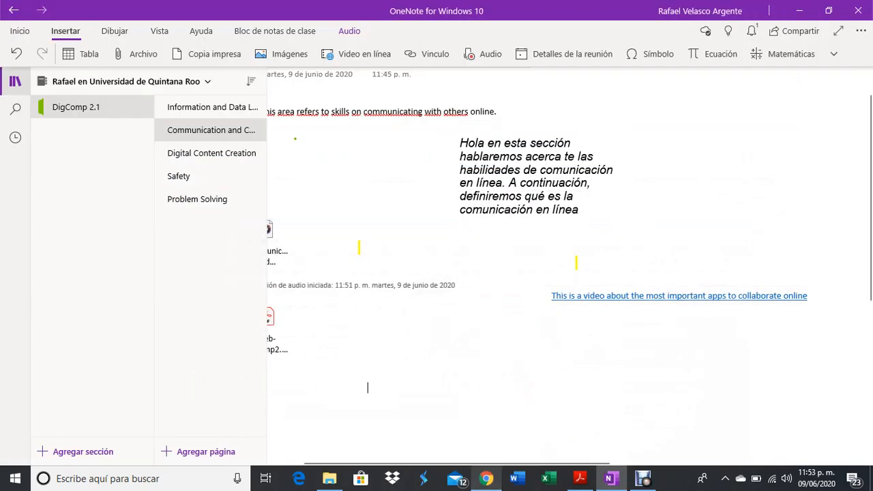
Paste the 'Recorrido basico de monday.com' URL below the PDF, then play and pause the video.
drag(465, 462, 438, 462)
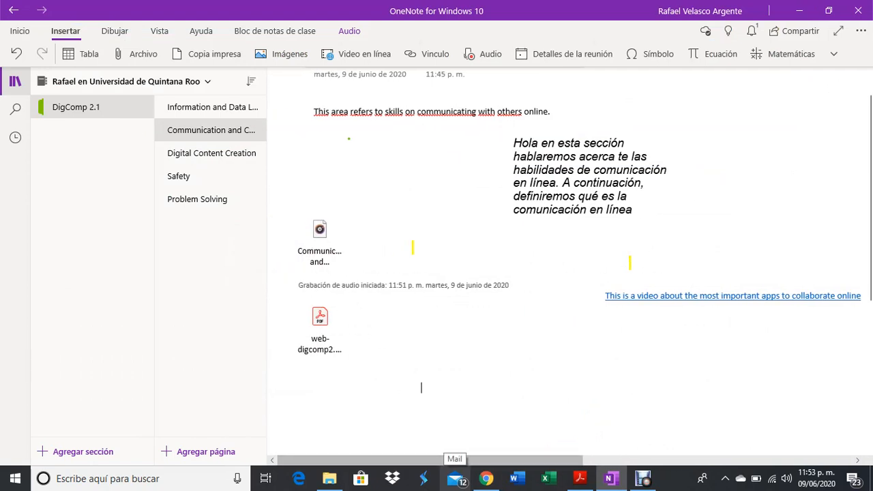
key(ctrl+v)
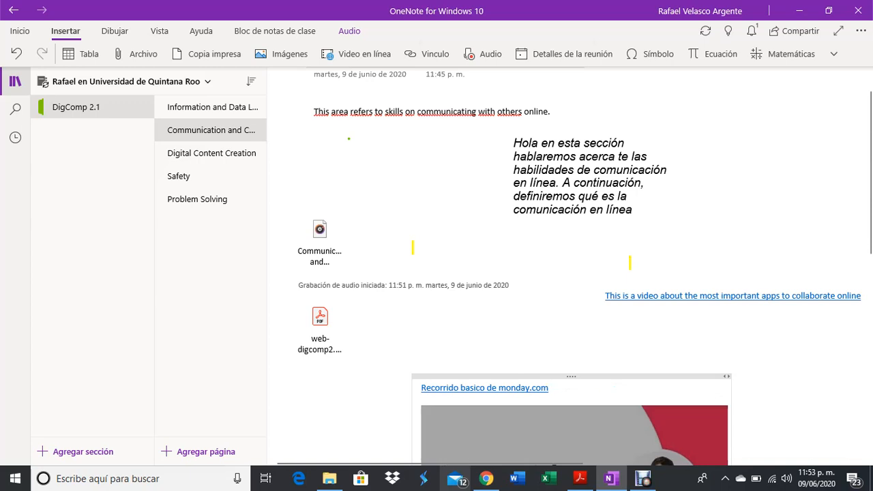
scroll(403, 247, down, 4)
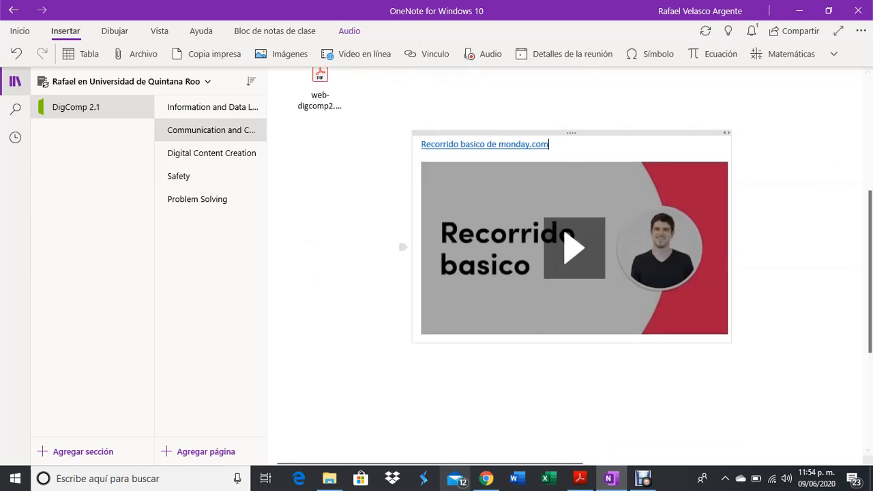
click(574, 248)
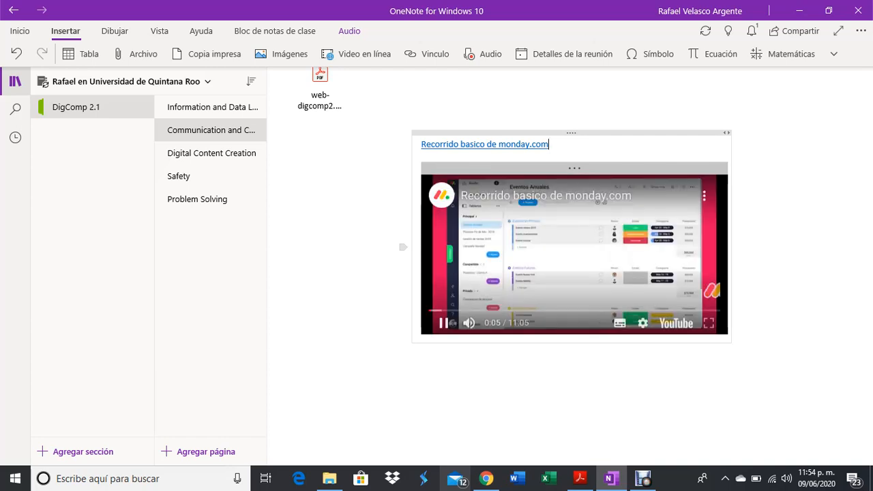
click(443, 323)
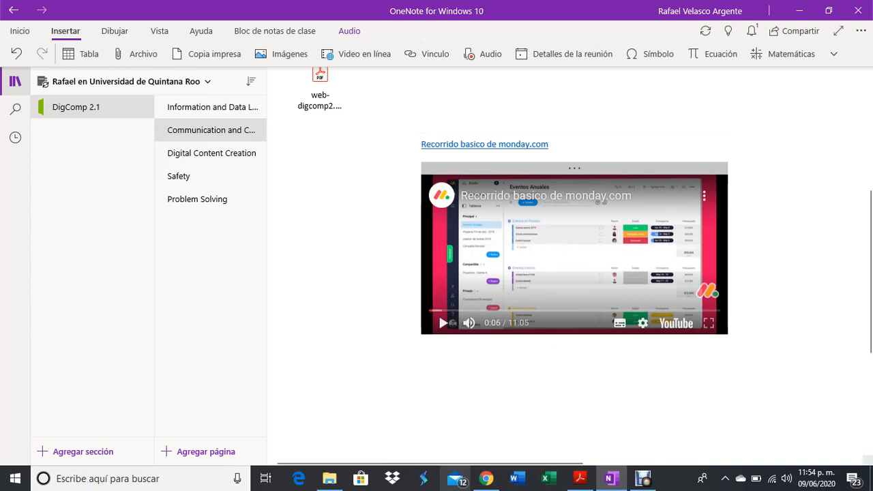
scroll(573, 273, up, 4)
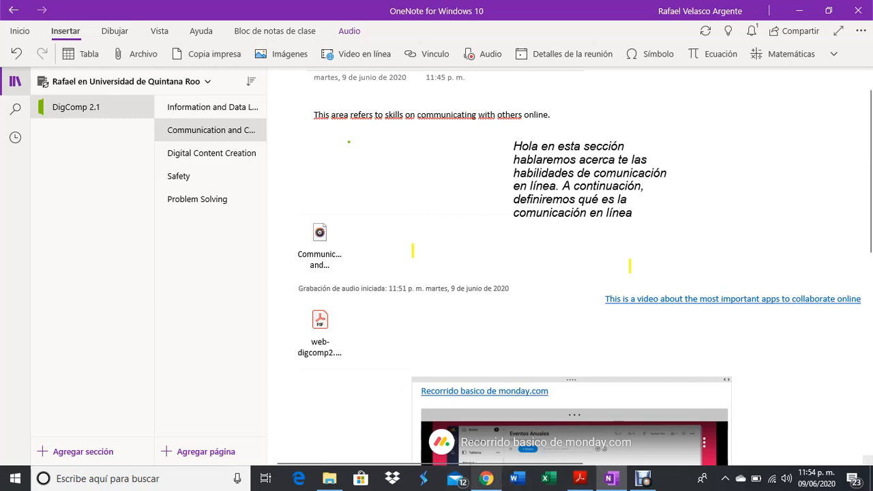
Copy the DIGCOMP framework image from Chrome's Google image results, then minimize Chrome.
click(486, 478)
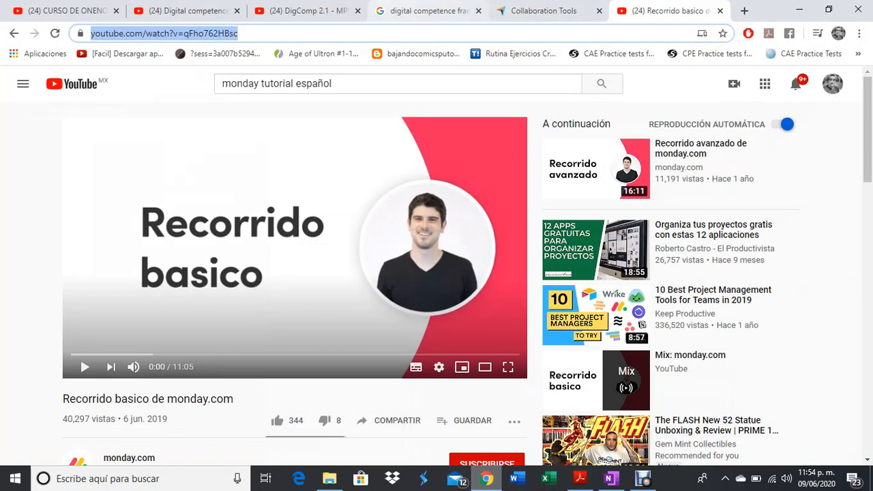
key(ctrl+4)
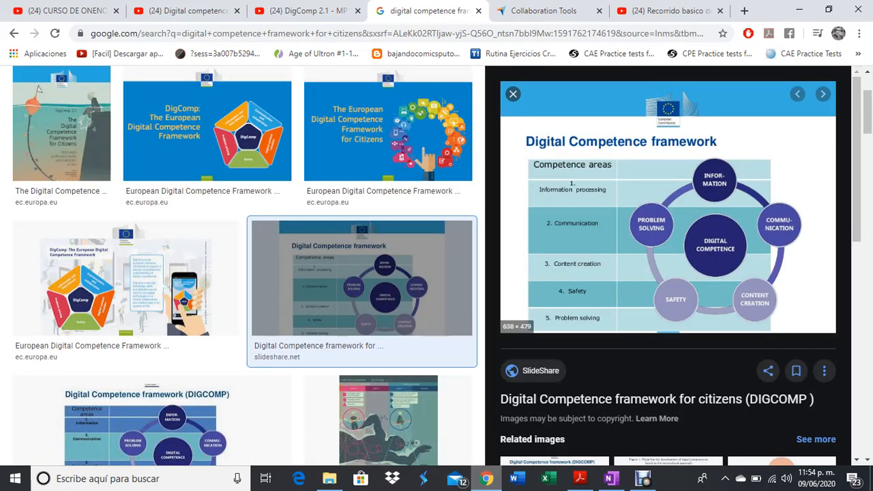
right_click(624, 155)
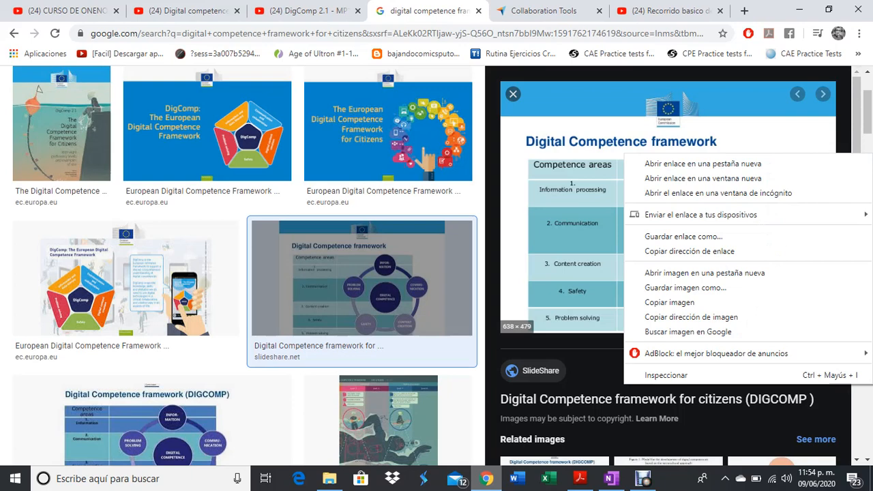
click(668, 302)
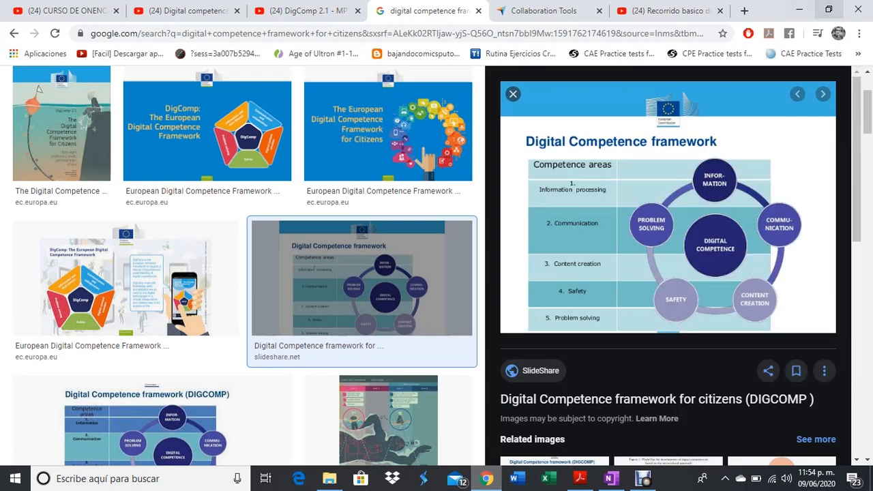
click(798, 11)
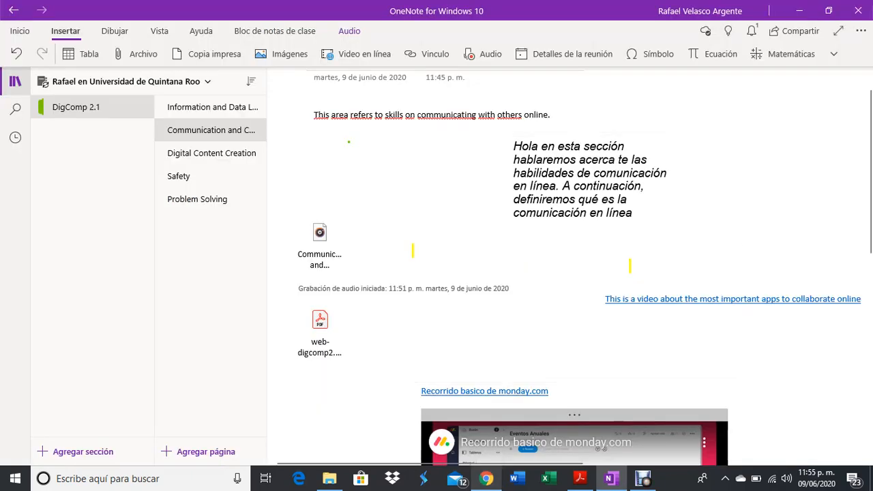
Paste the framework image, place it beside the Spanish paragraph, and enlarge it.
key(ctrl+v)
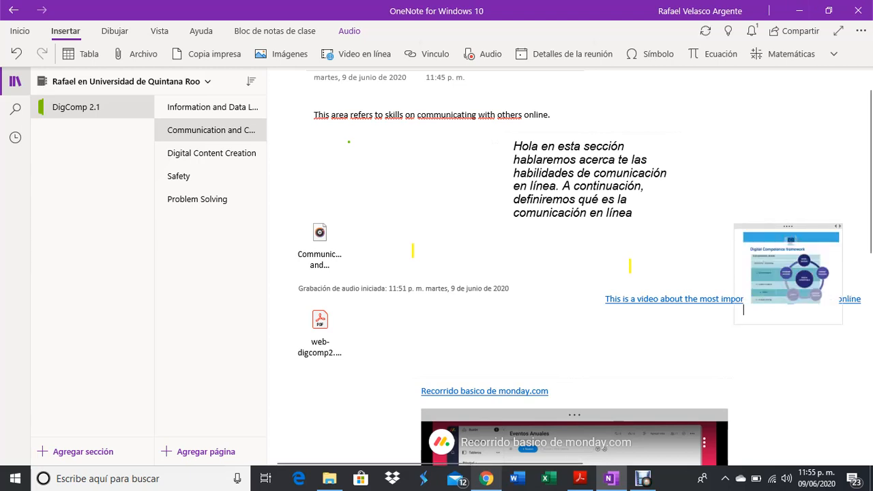
drag(788, 226, 757, 149)
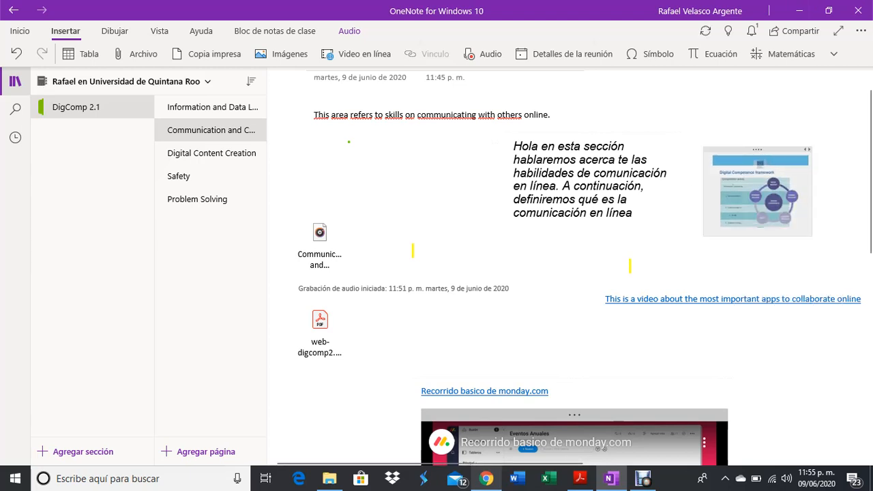
drag(812, 236, 854, 268)
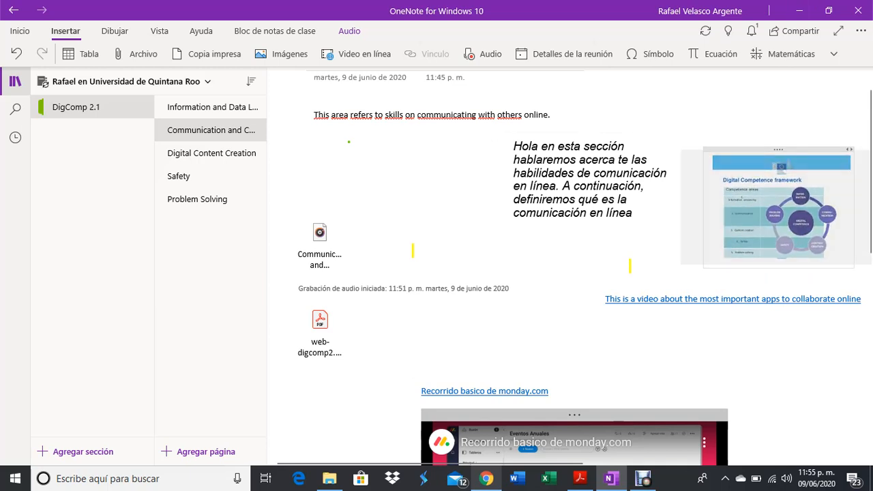
drag(778, 150, 763, 135)
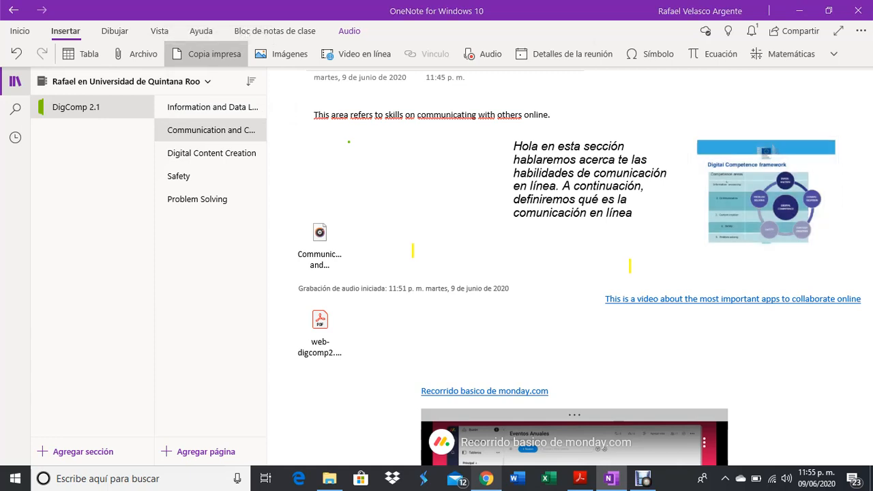
Try inserting 'Test 1' from the Desktop as a printout, dismiss the file-not-found error, and clear the name.
click(207, 54)
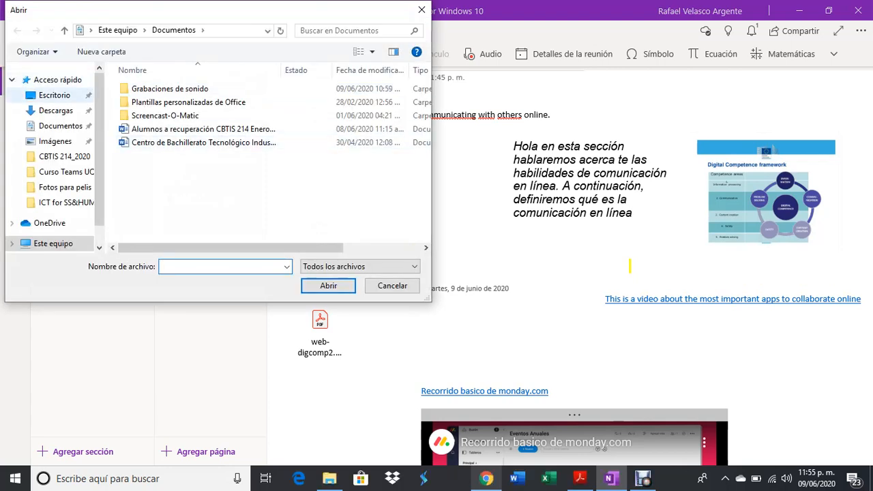
click(55, 95)
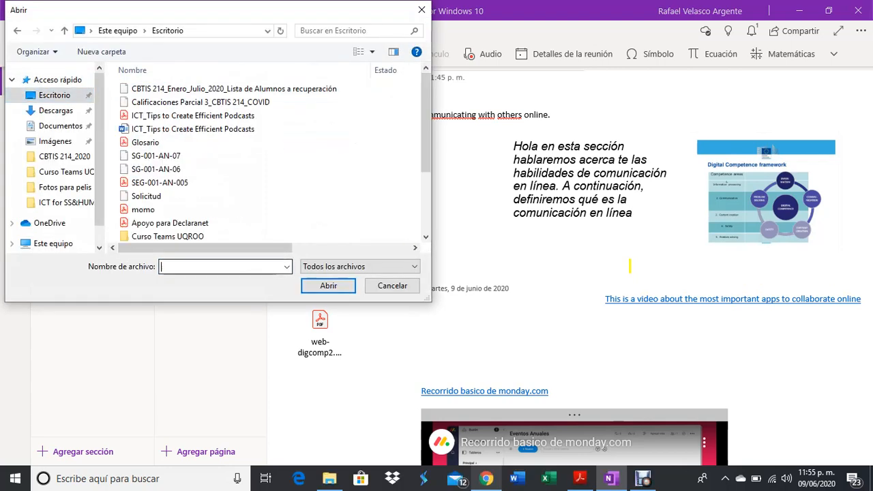
text(Test 1)
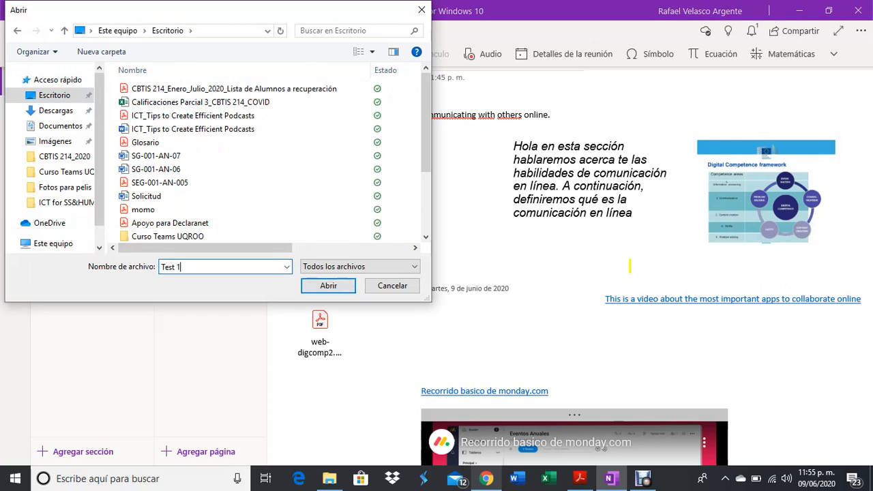
key(Return)
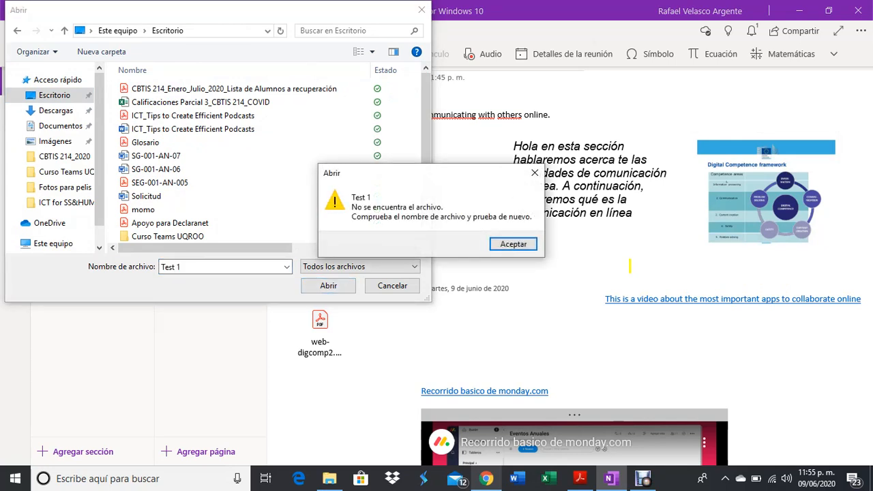
key(Return)
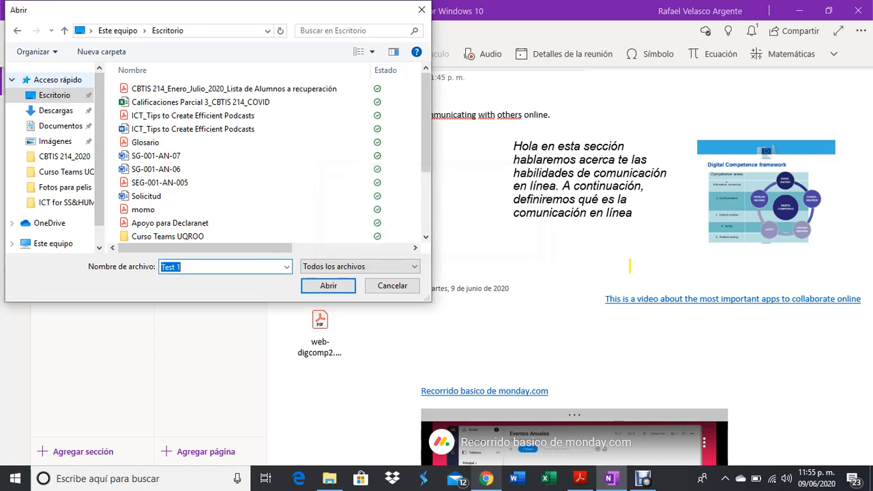
drag(426, 148, 425, 214)
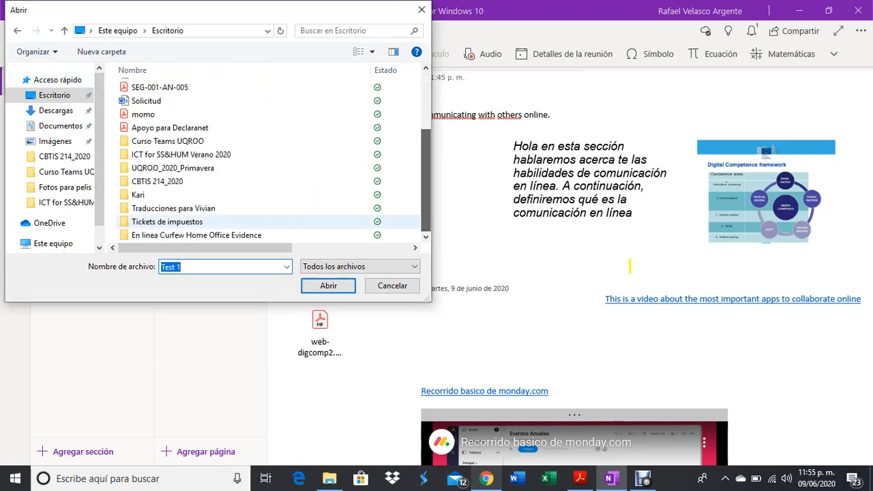
key(BackSpace)
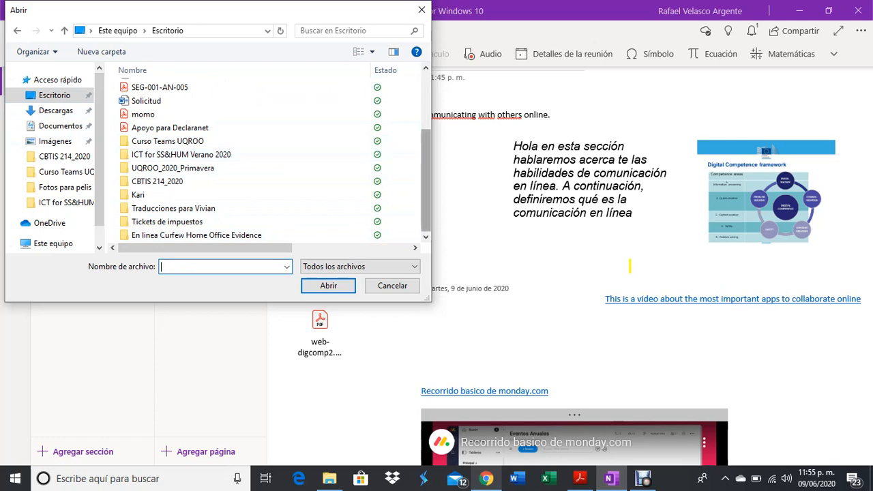
Insert the ICT_Notes for Video Session 2 June 9th PDF from ICT for SS&HUM Verano 2020.
double_click(194, 155)
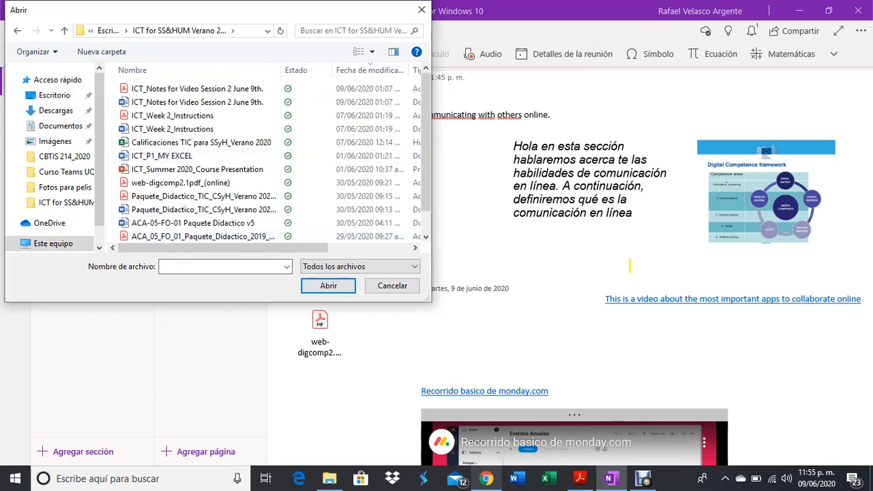
mouse_move(426, 142)
mouse_down()
mouse_move(426, 154)
mouse_move(426, 138)
mouse_up()
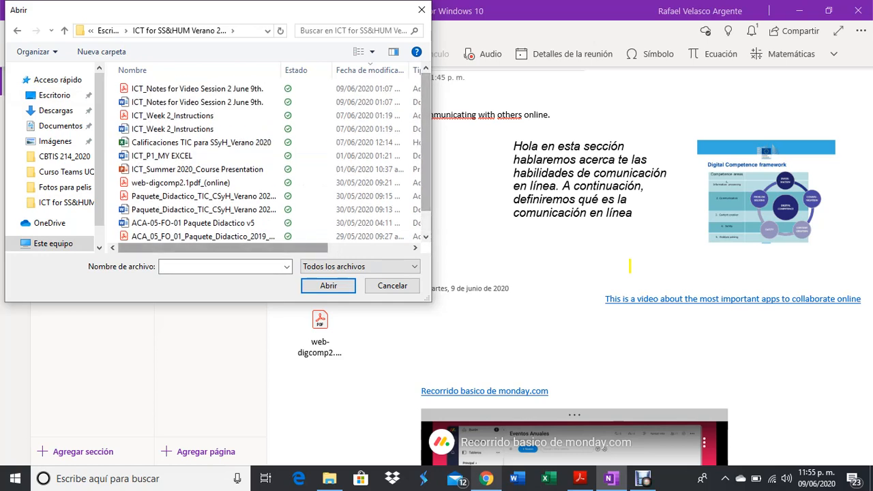
click(197, 89)
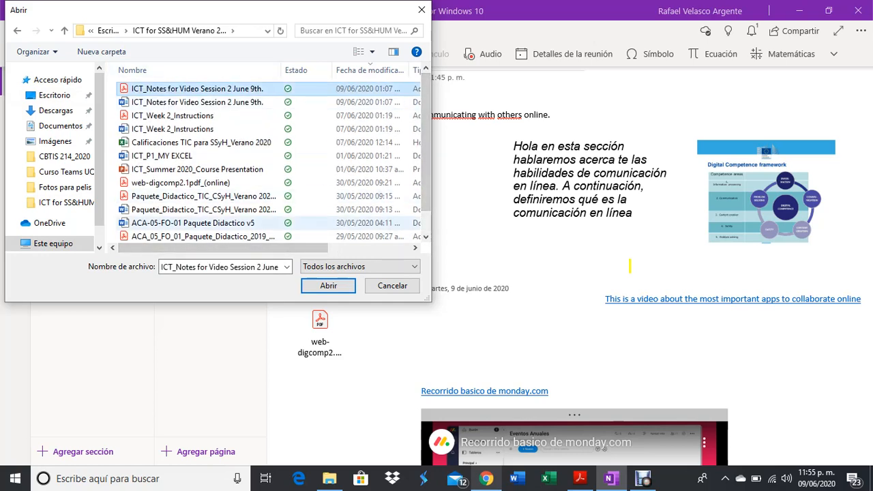
key(Return)
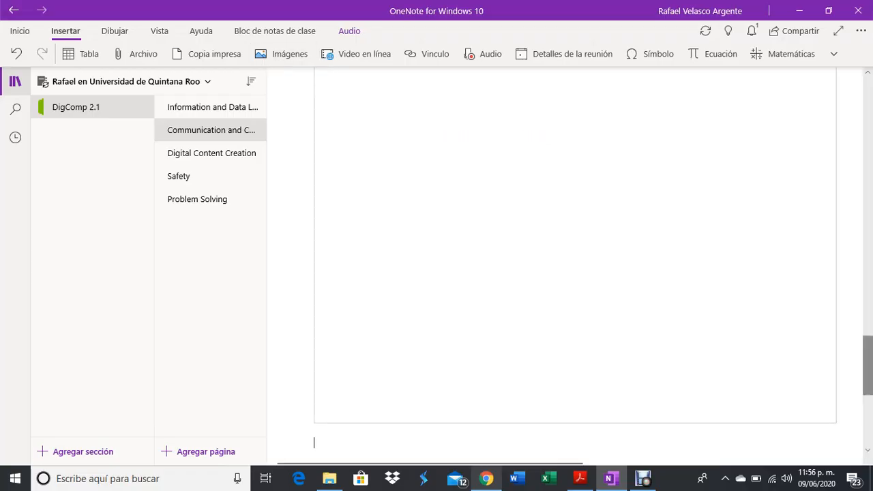
Delete both printout page images of the notes PDF, then return up to the monday.com video.
drag(868, 366, 867, 194)
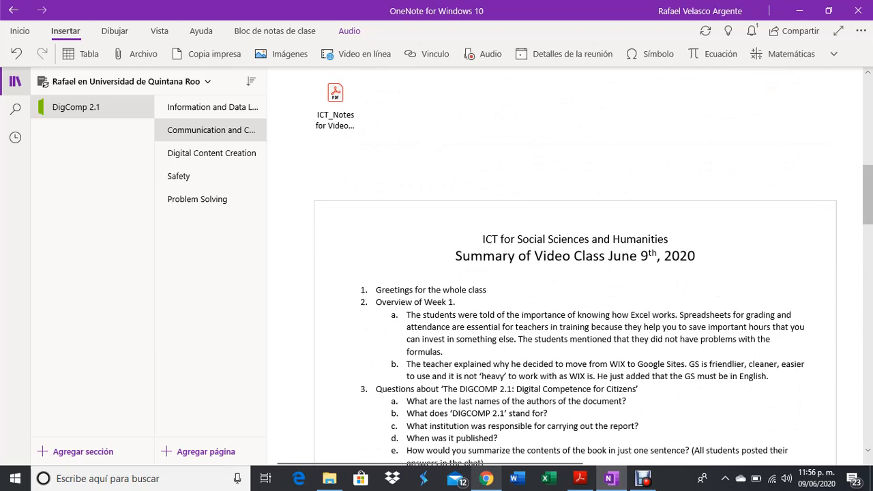
click(682, 300)
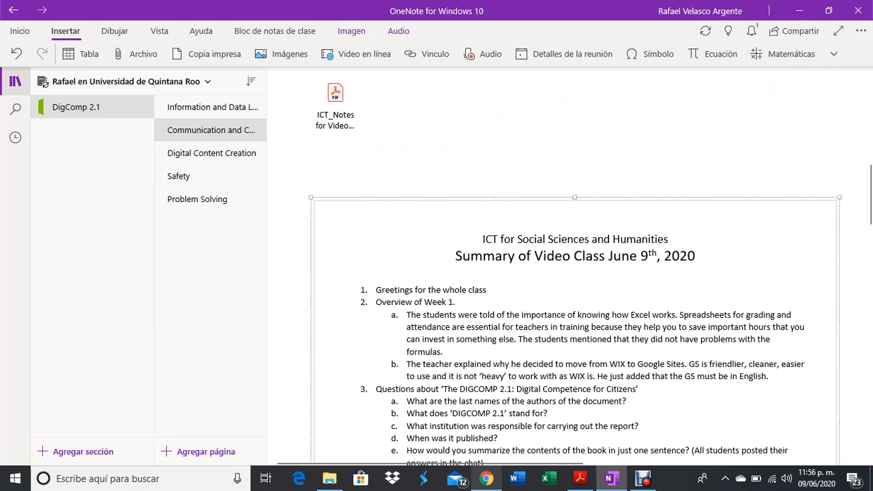
key(Delete)
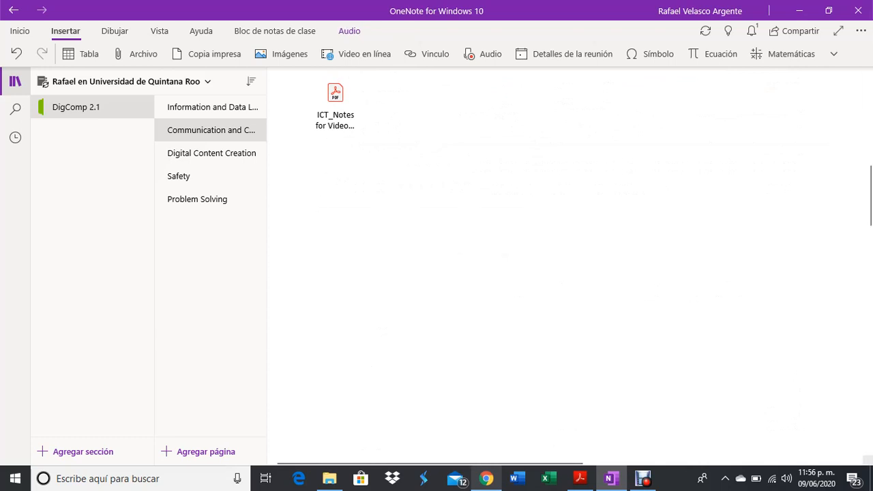
drag(868, 195, 867, 304)
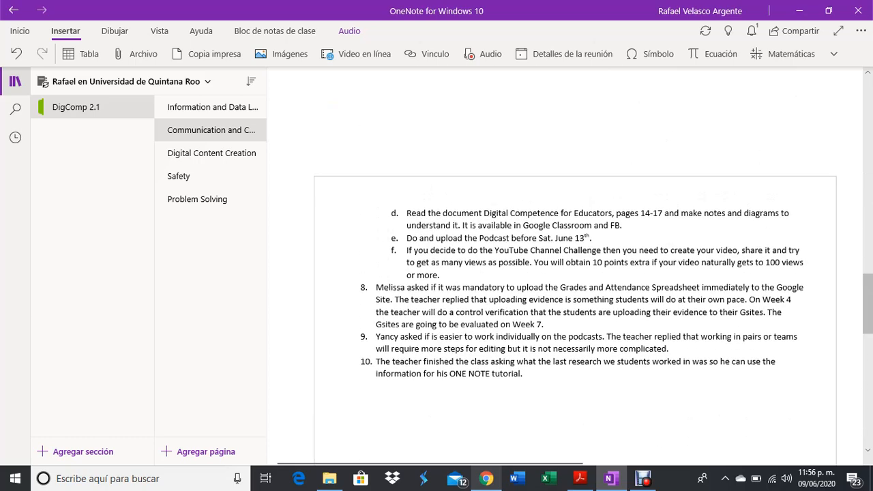
click(575, 300)
key(Delete)
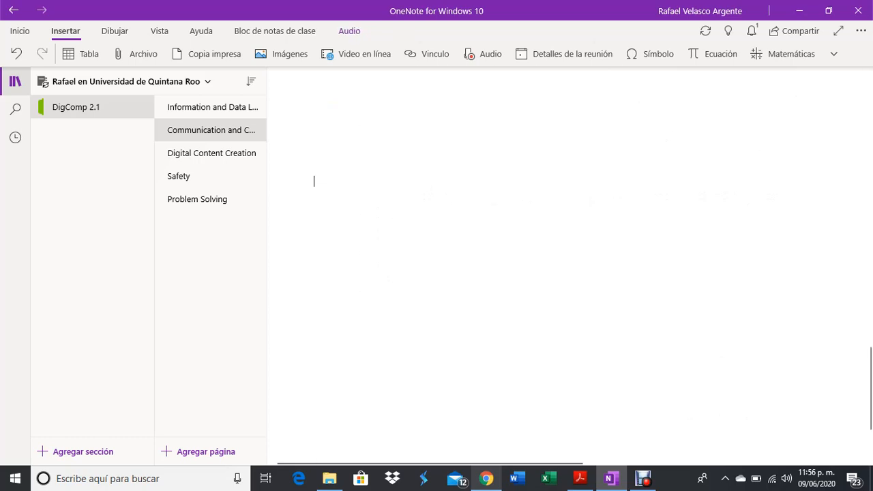
drag(867, 388, 867, 121)
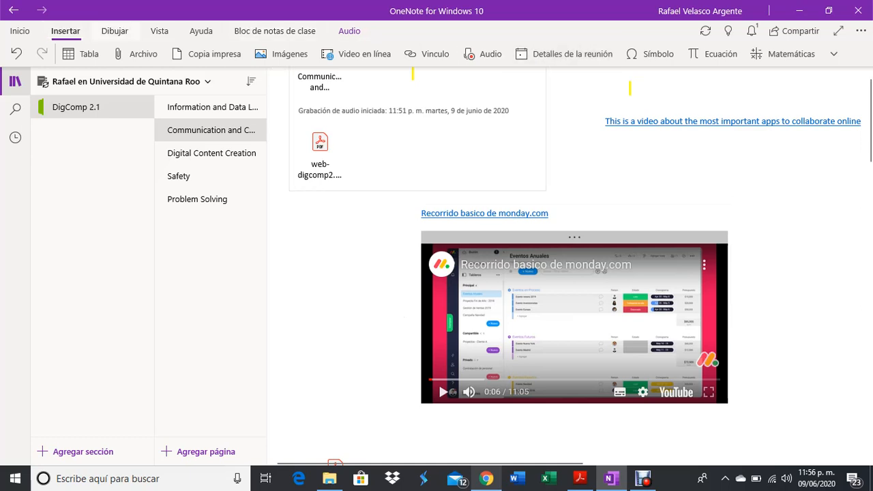
Play the page aloud in Lector inmersivo, then exit back to the normal page.
key(Right)
key(Right)
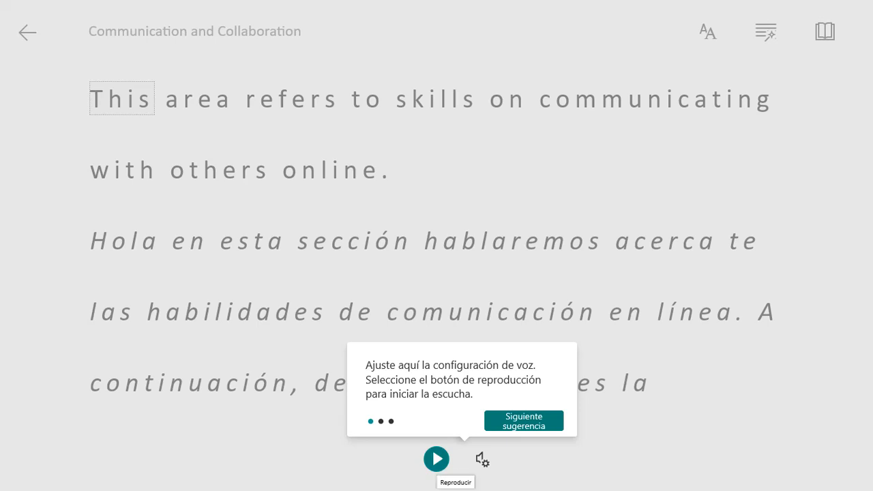
click(436, 458)
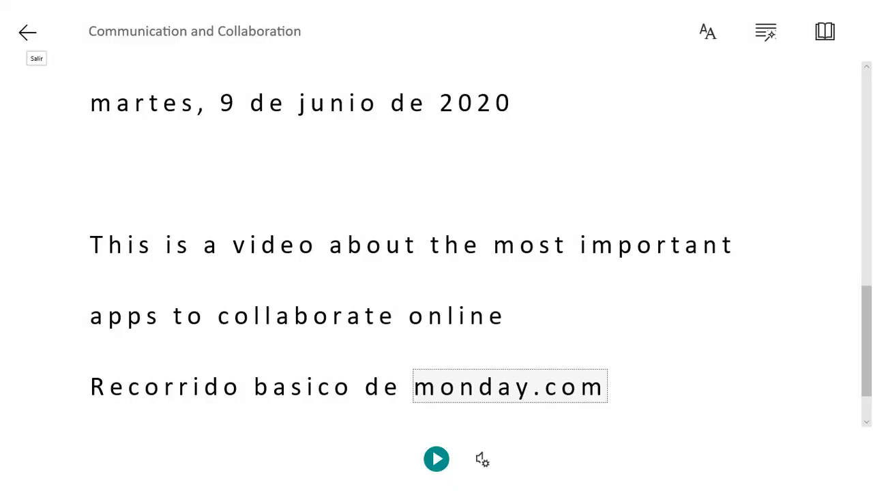
click(27, 32)
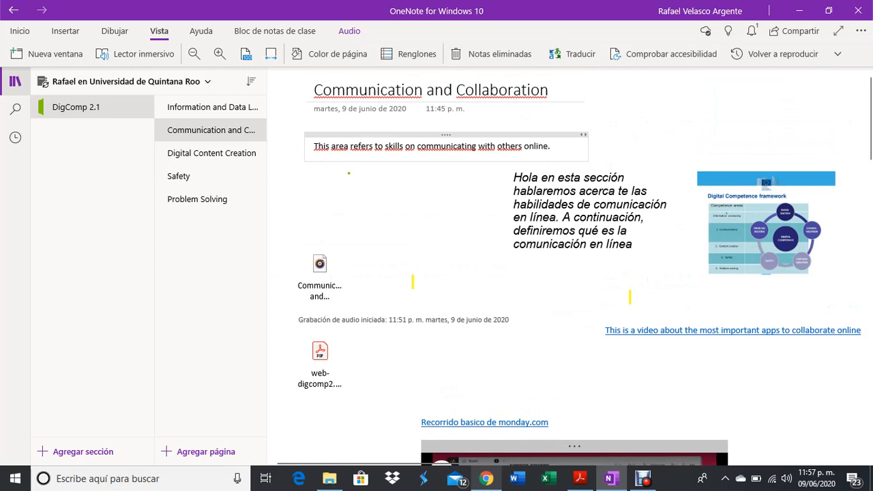
Delete the 'This area refers…' line; place the widened Hola paragraph first, image below, audio/PDF lower.
mouse_move(446, 135)
mouse_down()
mouse_move(431, 196)
mouse_move(432, 118)
mouse_move(447, 118)
mouse_up()
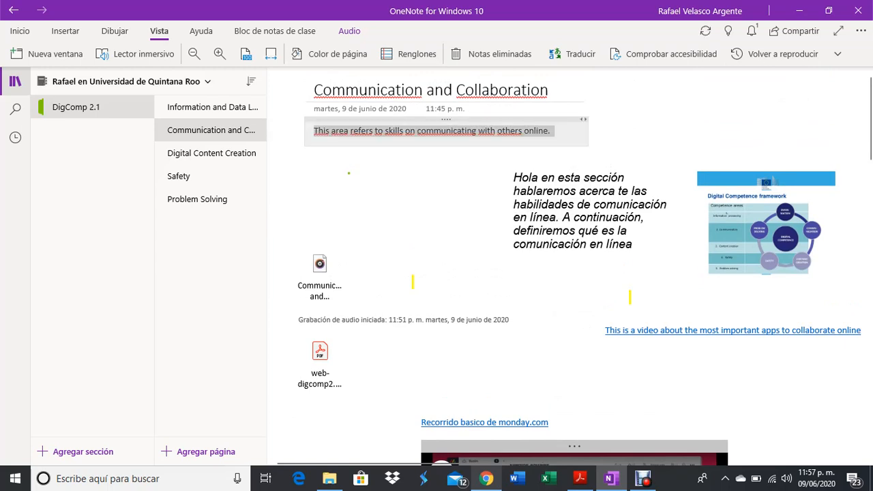
key(Delete)
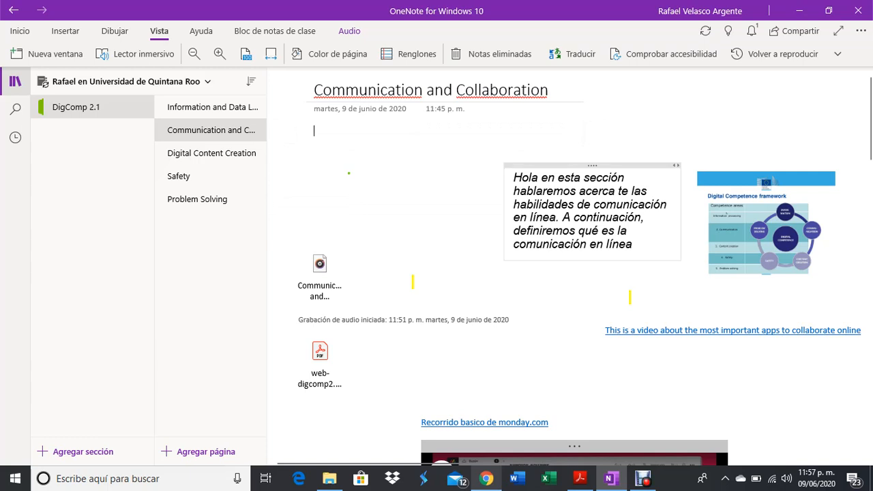
drag(592, 166, 407, 119)
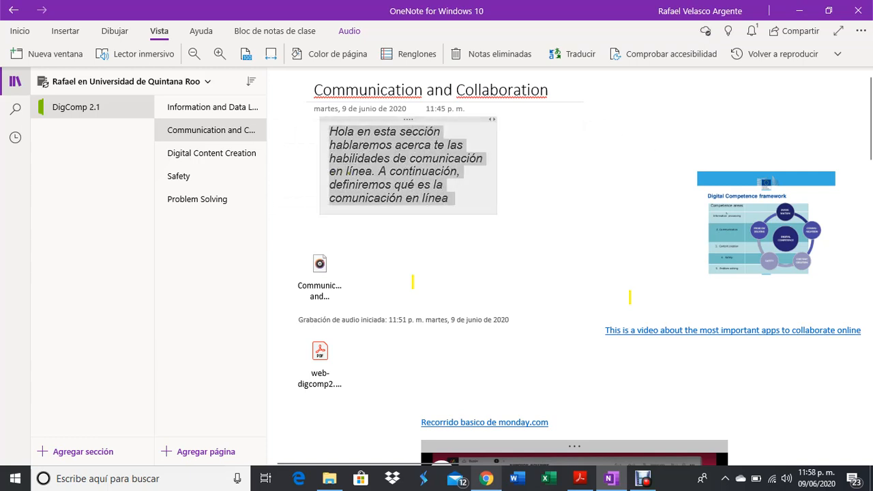
drag(492, 120, 692, 119)
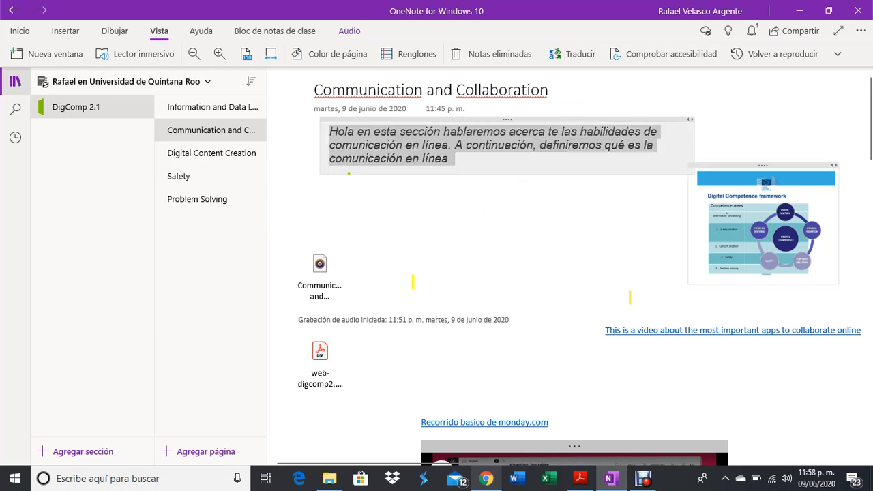
drag(763, 166, 456, 181)
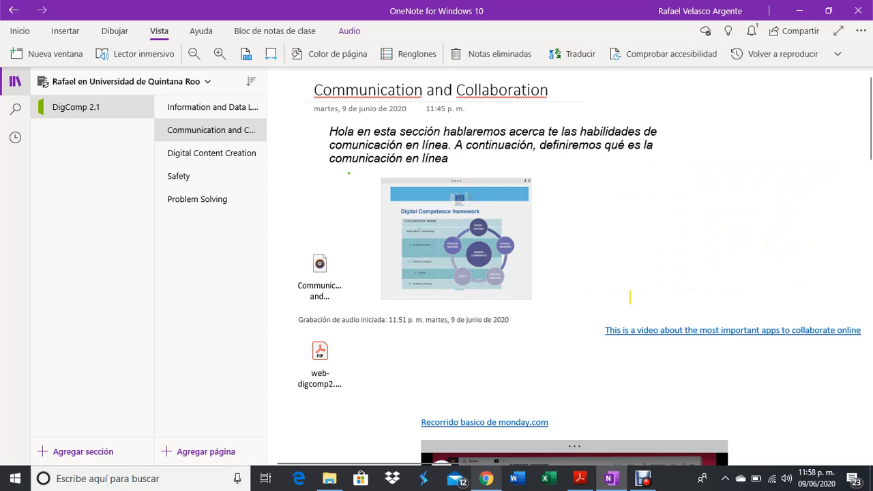
drag(342, 242, 358, 349)
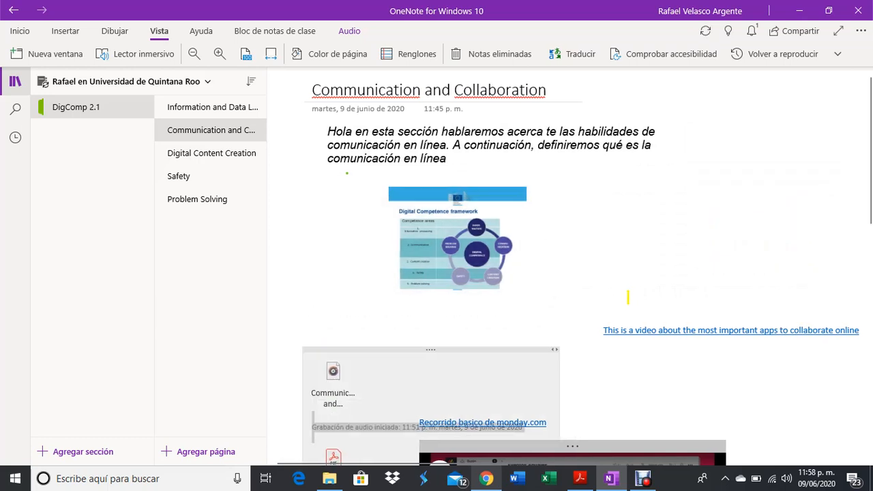
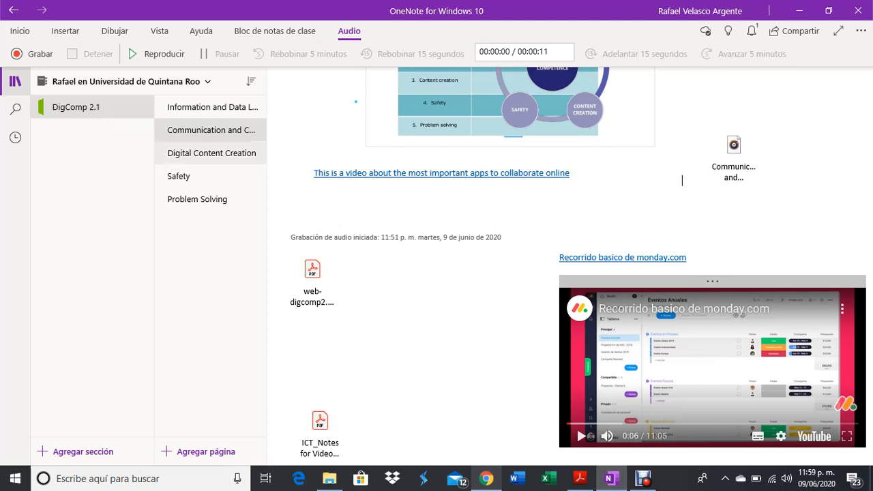
Open the empty Information and Data Literacy page of the DigComp 2.1 section.
click(212, 107)
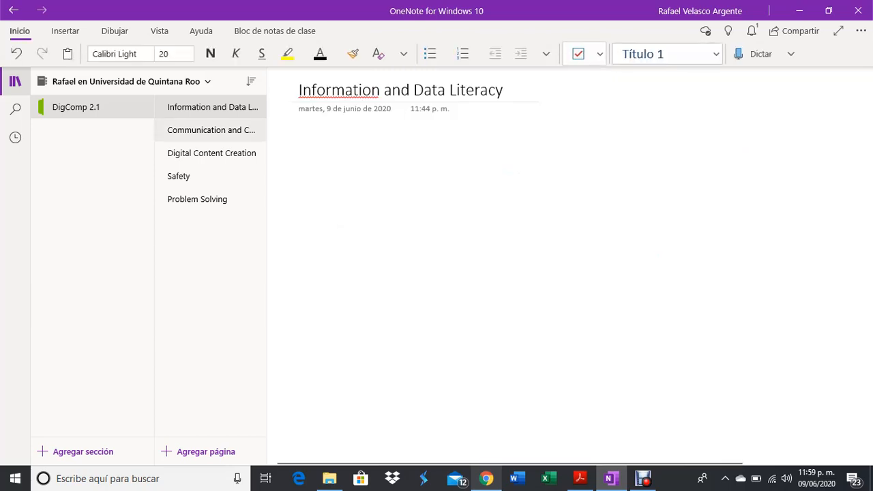
Look through Digital Content Creation, Safety, Problem Solving and Information and Data Literacy, ending on Communication and Collaboration.
click(212, 153)
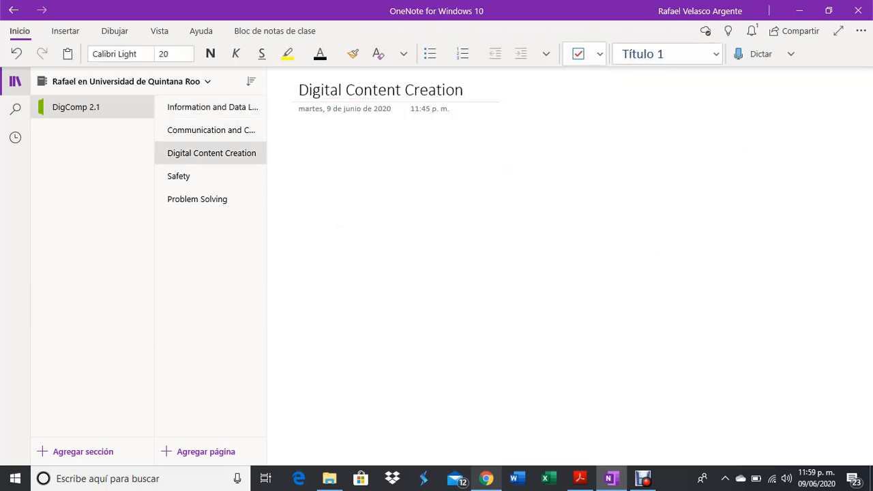
click(210, 176)
click(210, 199)
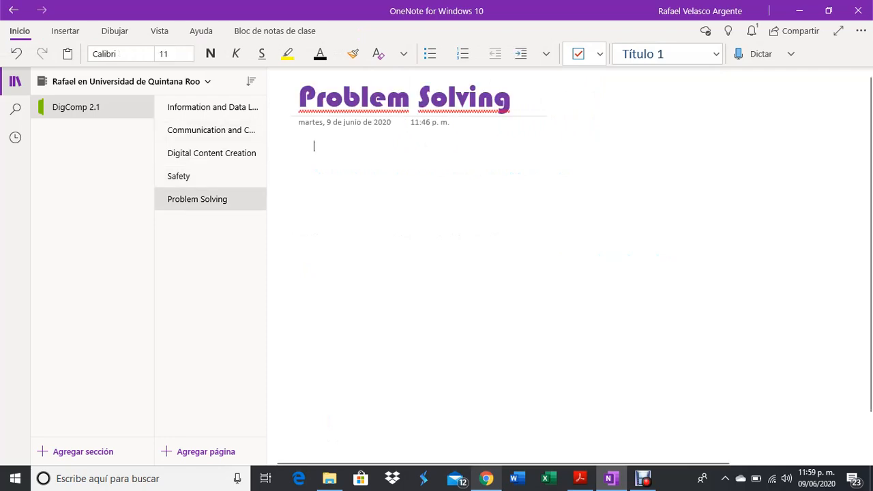
click(210, 107)
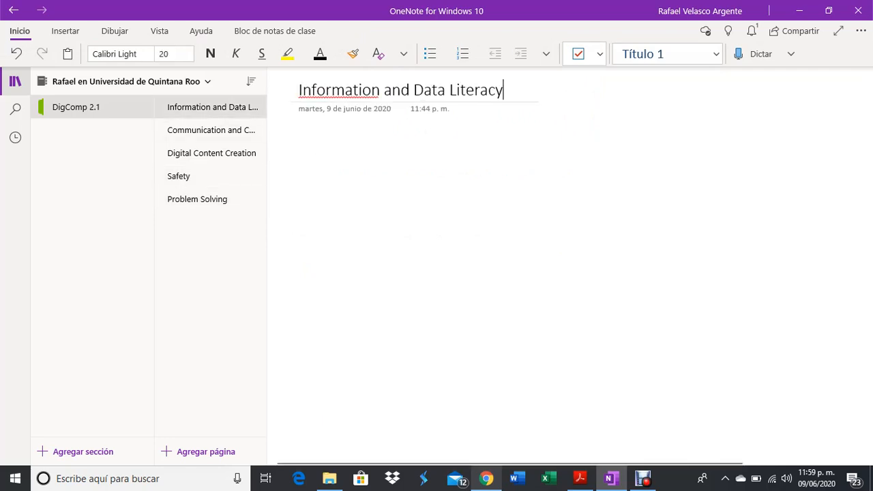
click(210, 131)
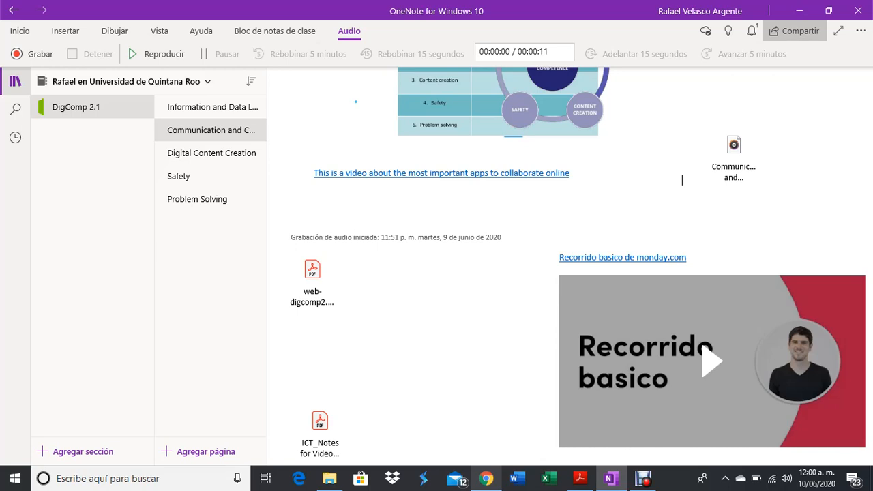
Set the notebook's sharing link to 'Cualquier persona' with editing allowed.
click(794, 31)
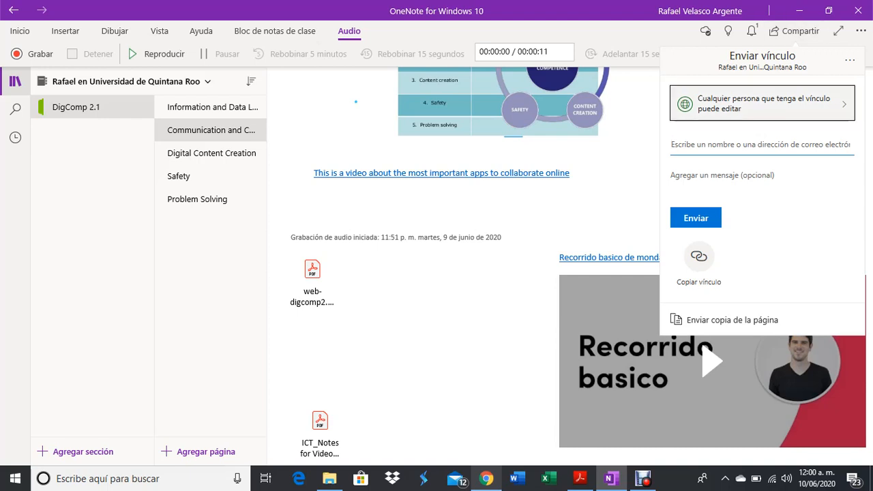
click(762, 104)
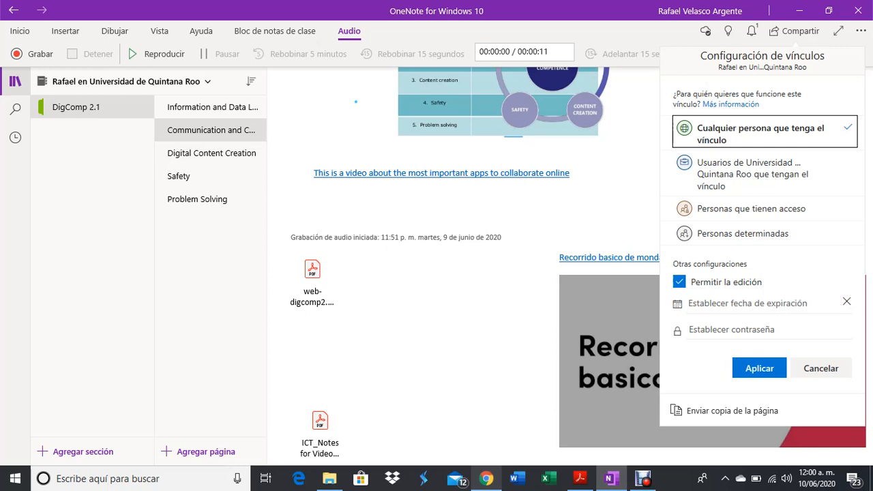
click(759, 368)
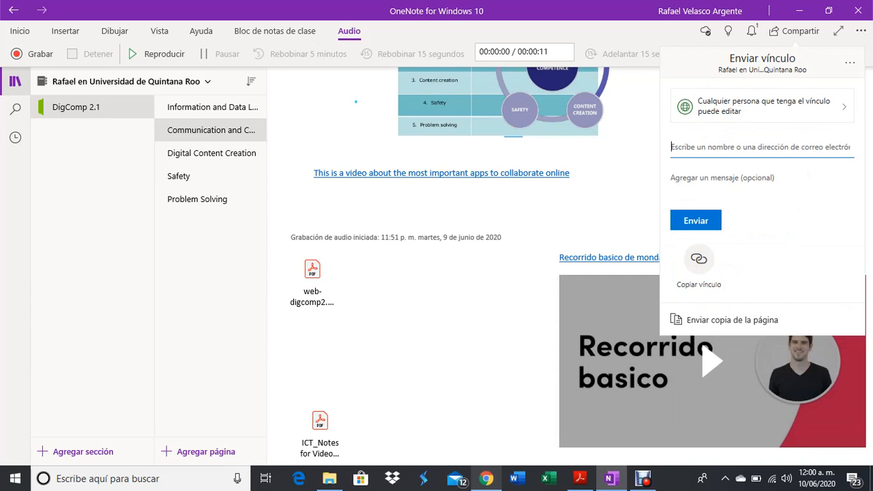
Generate and copy the notebook edit link, then start Word.
click(699, 266)
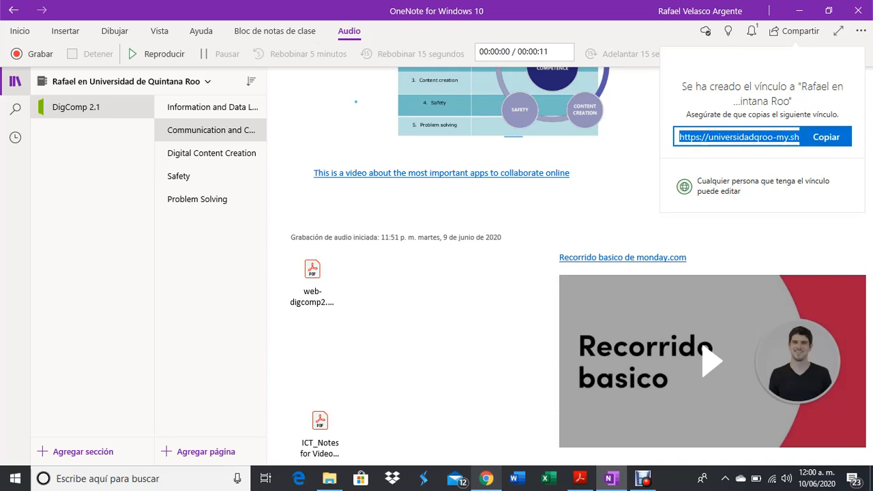
click(826, 137)
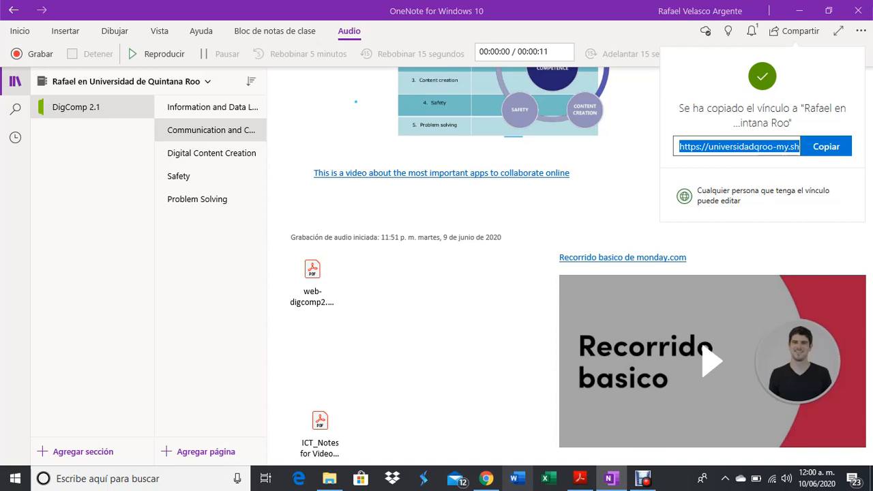
click(518, 479)
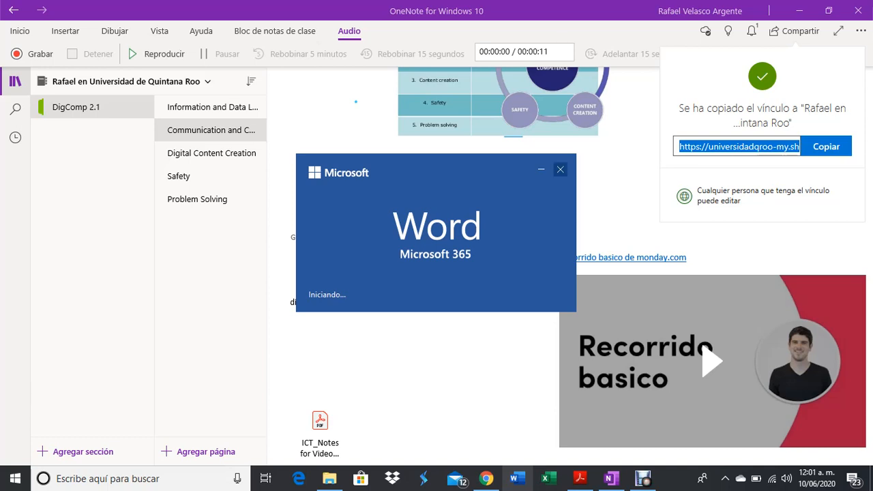
Paste the copied SharePoint edit link onto the Information and Data Literacy page, then close OneNote.
click(560, 169)
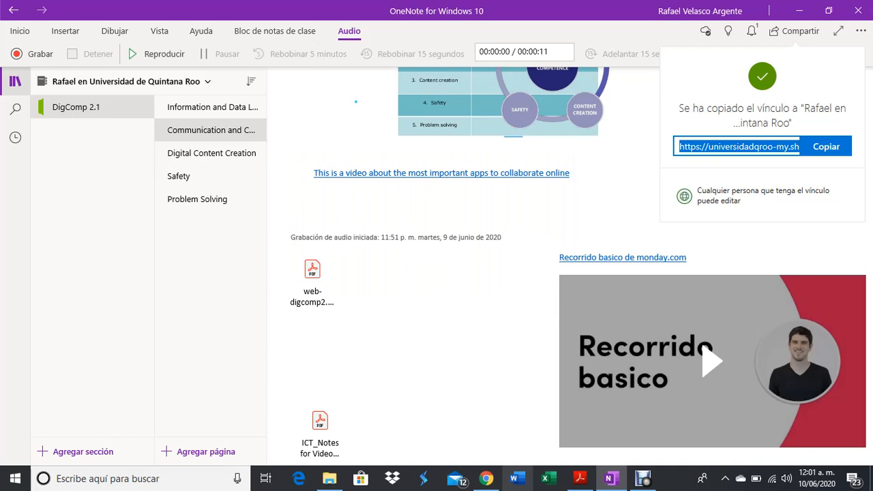
click(682, 179)
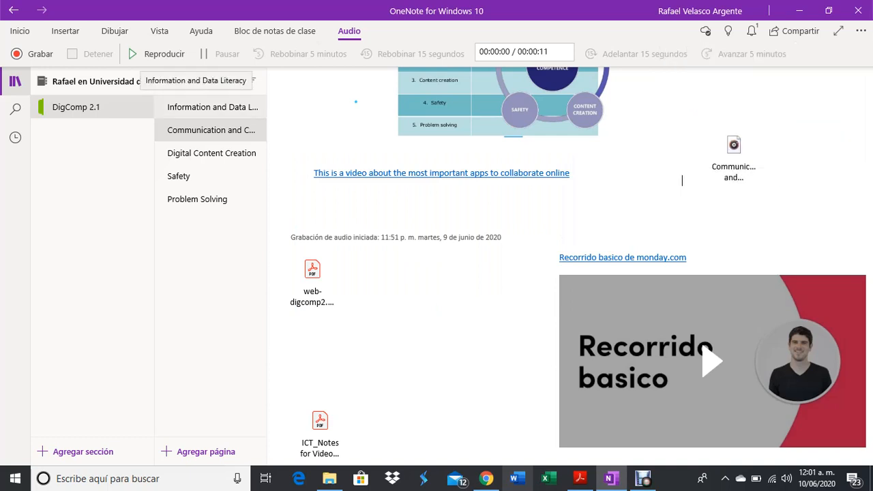
click(212, 107)
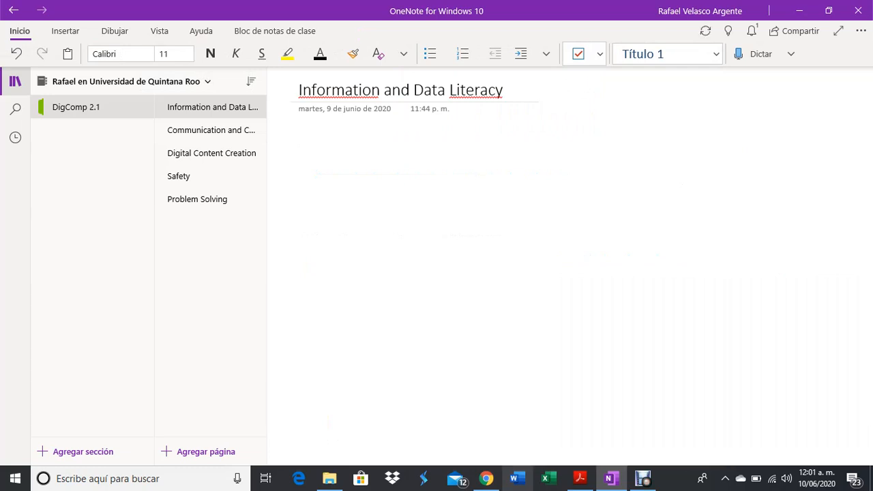
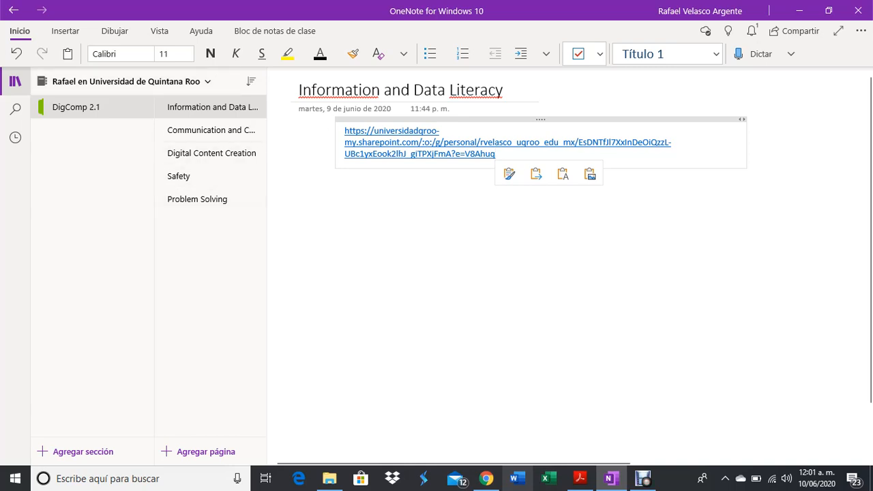
click(436, 223)
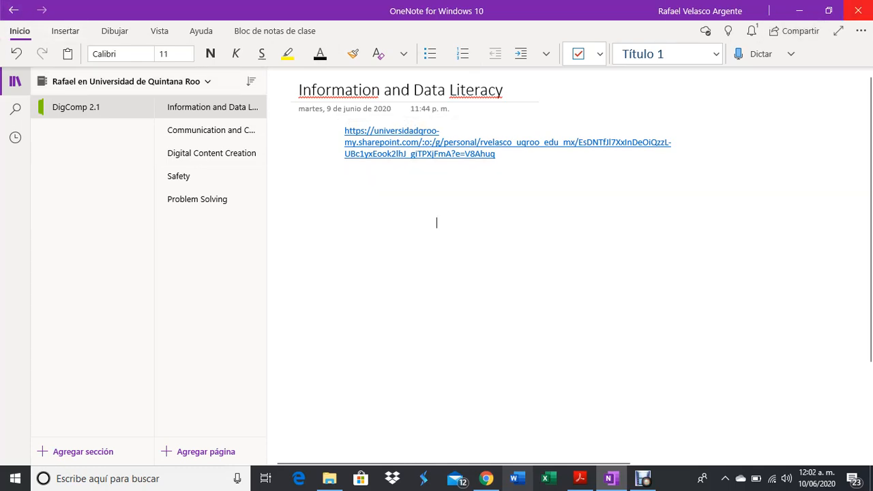
click(858, 10)
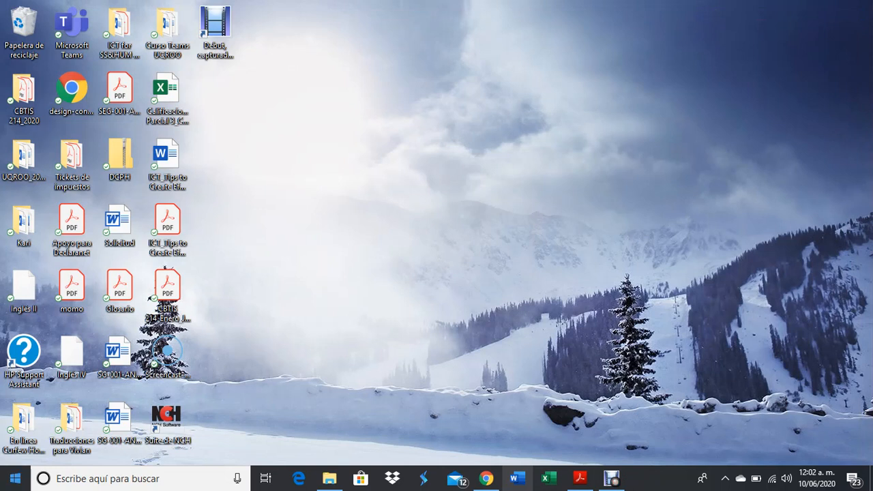
Search the Start menu for 'one' and launch OneNote for Windows 10.
click(15, 478)
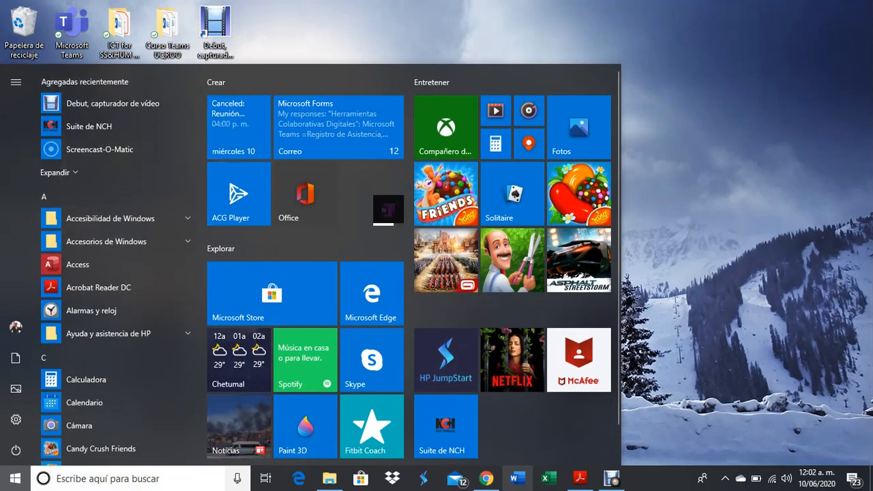
click(127, 478)
text(o)
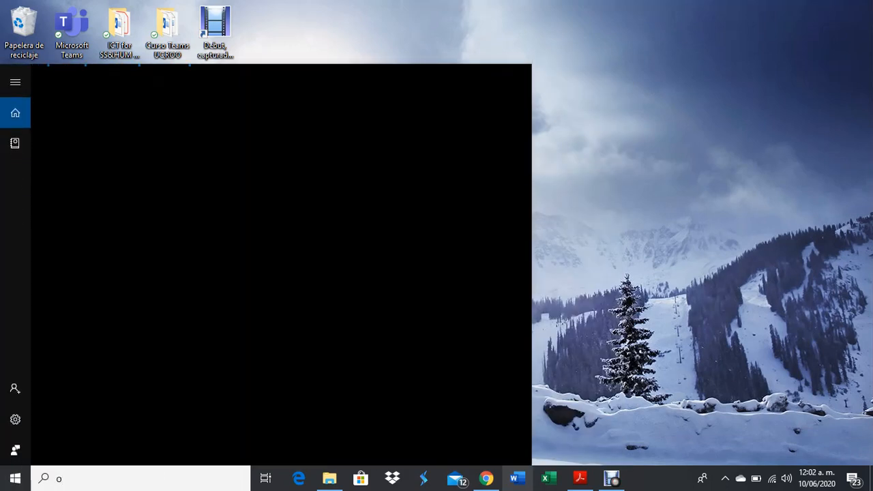
text(ne)
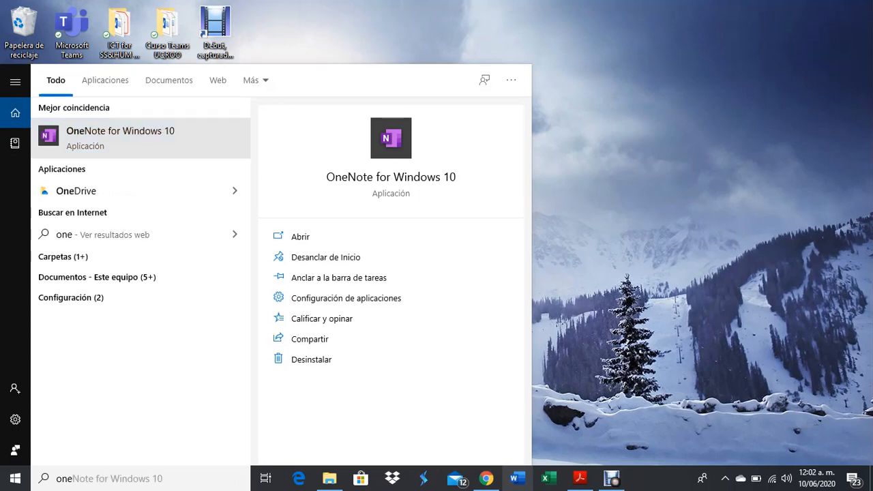
key(Return)
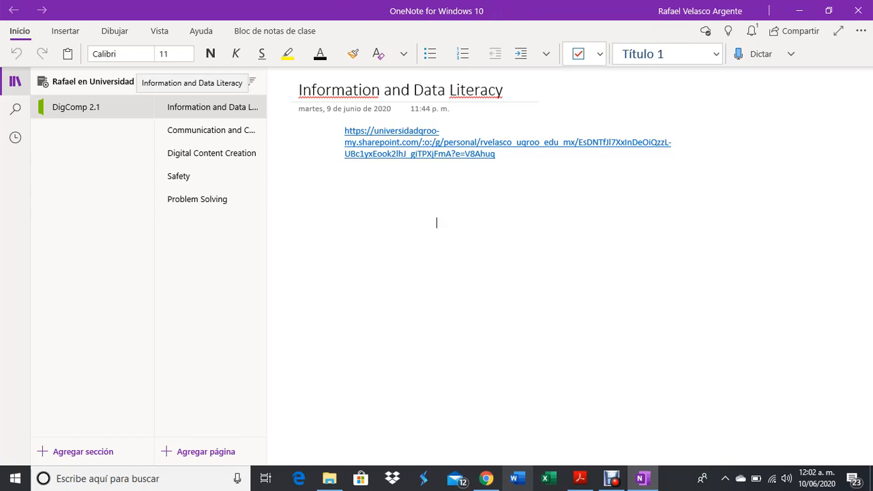
Open Communication and Collaboration and scroll through its text, framework diagram and attachments.
click(208, 130)
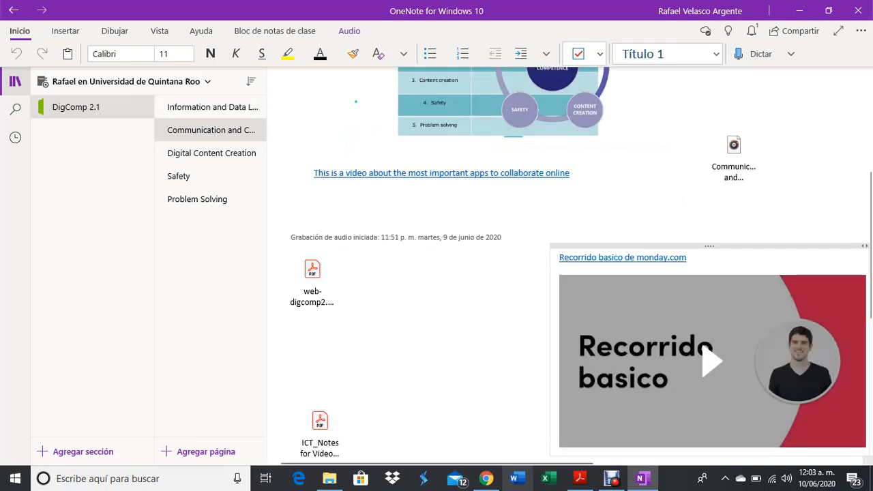
scroll(573, 266, up, 4)
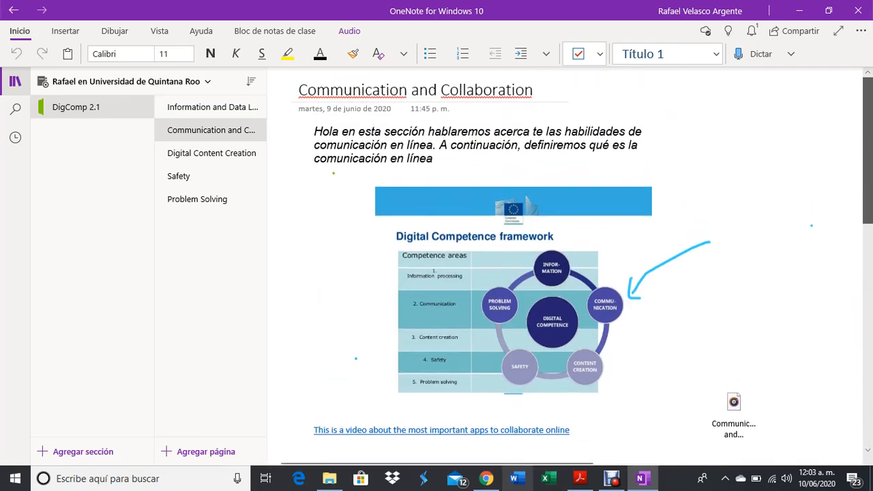
scroll(573, 266, down, 5)
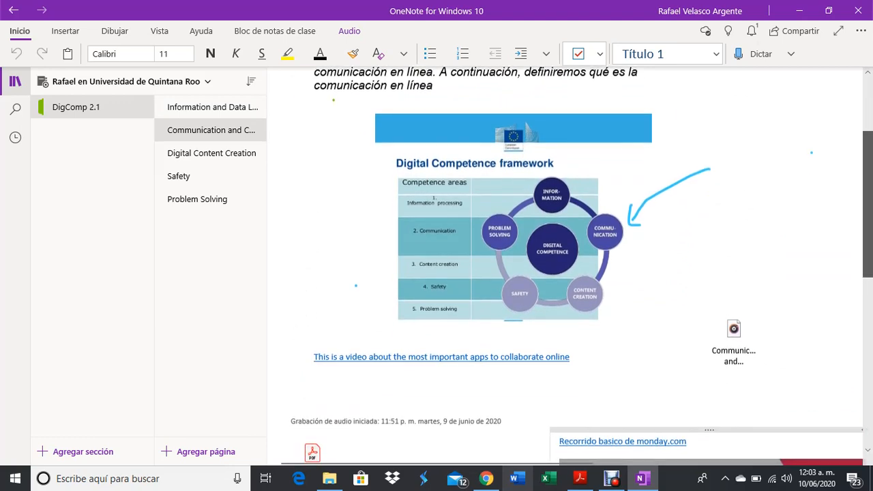
scroll(682, 335, down, 4)
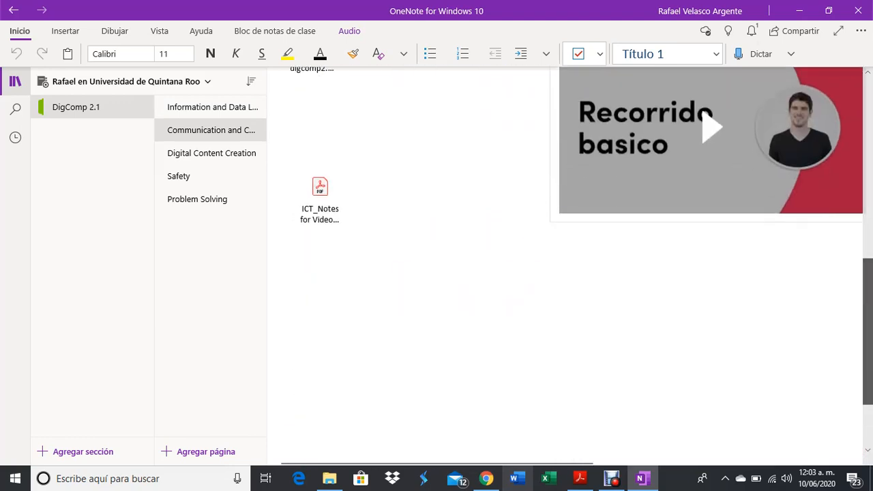
scroll(682, 336, up, 7)
scroll(573, 266, up, 2)
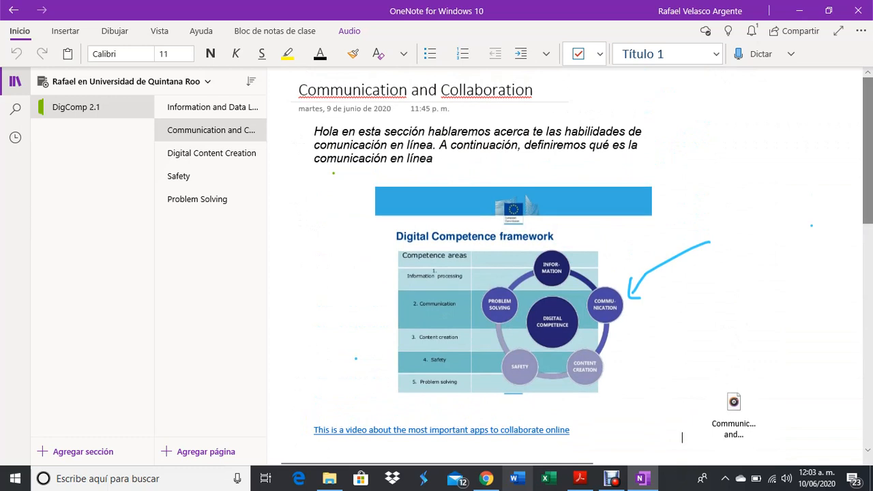